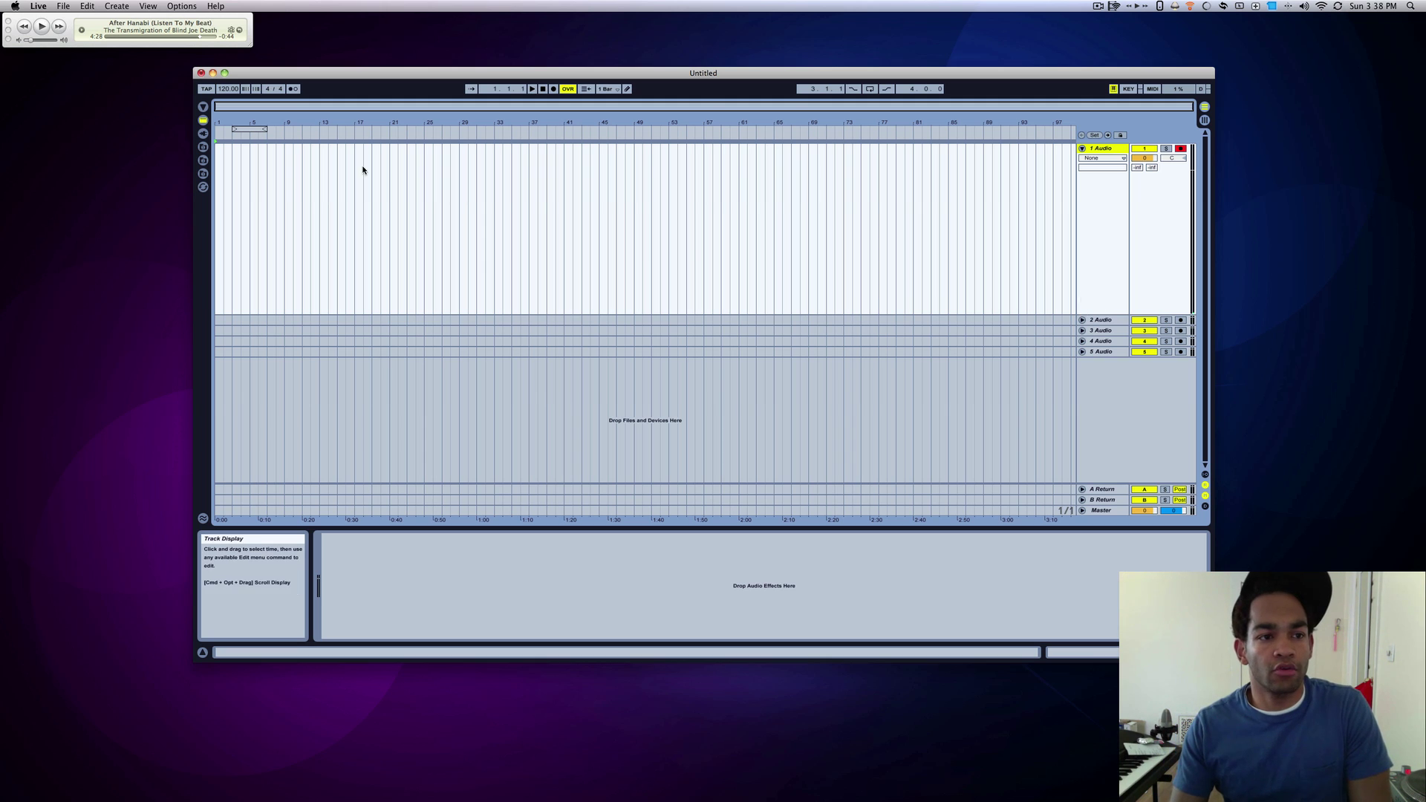
Check the audio input and output devices in the audio preferences.
left_click(42, 5)
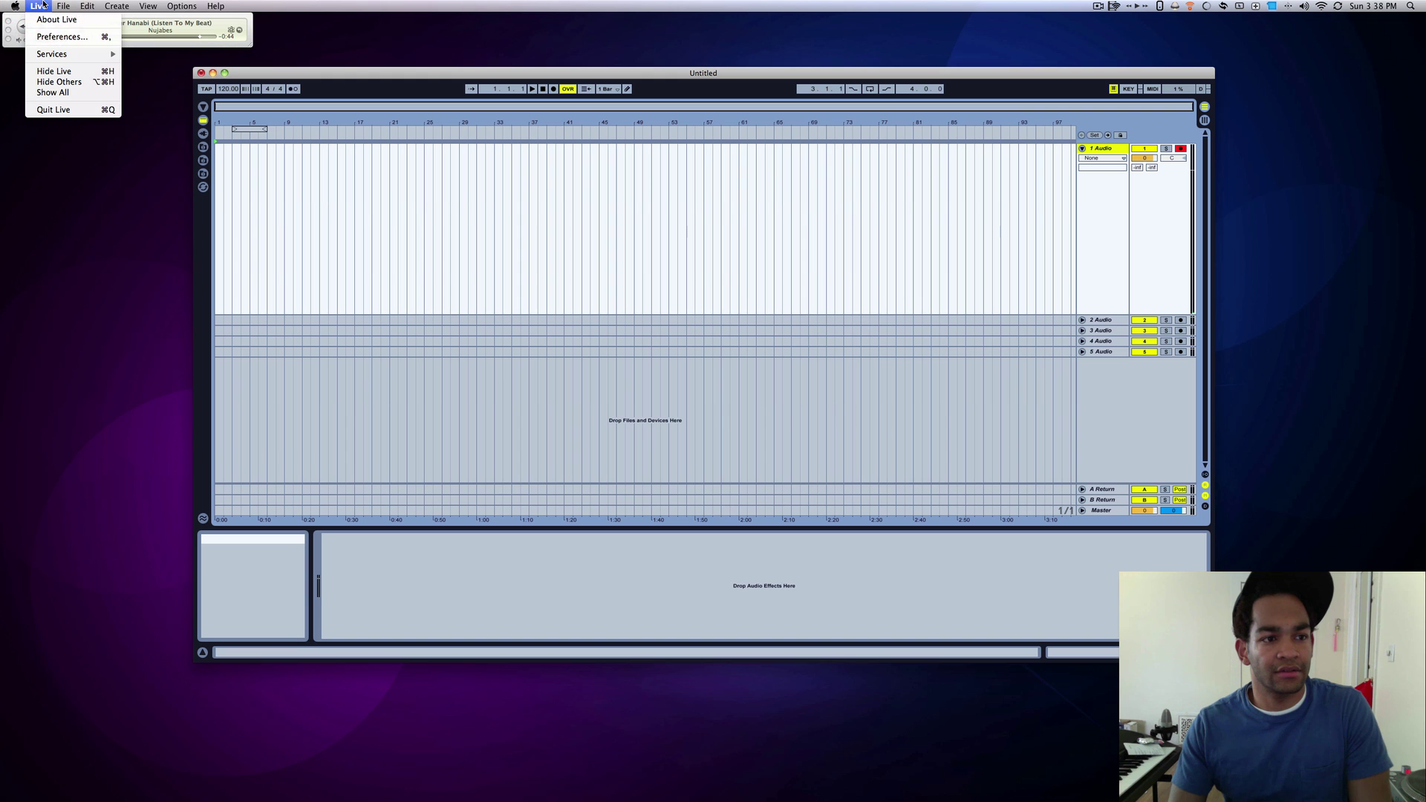
left_click(52, 37)
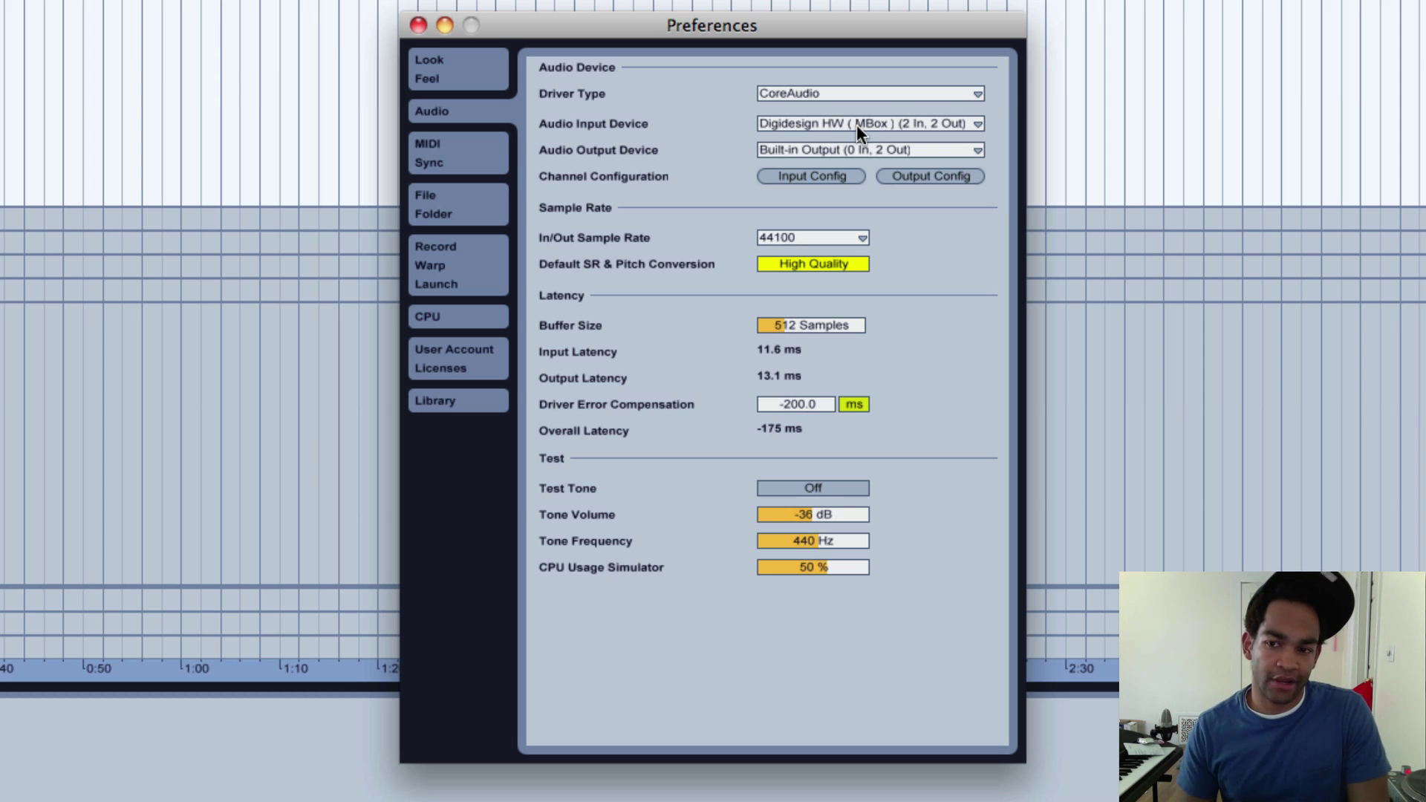
left_click(419, 25)
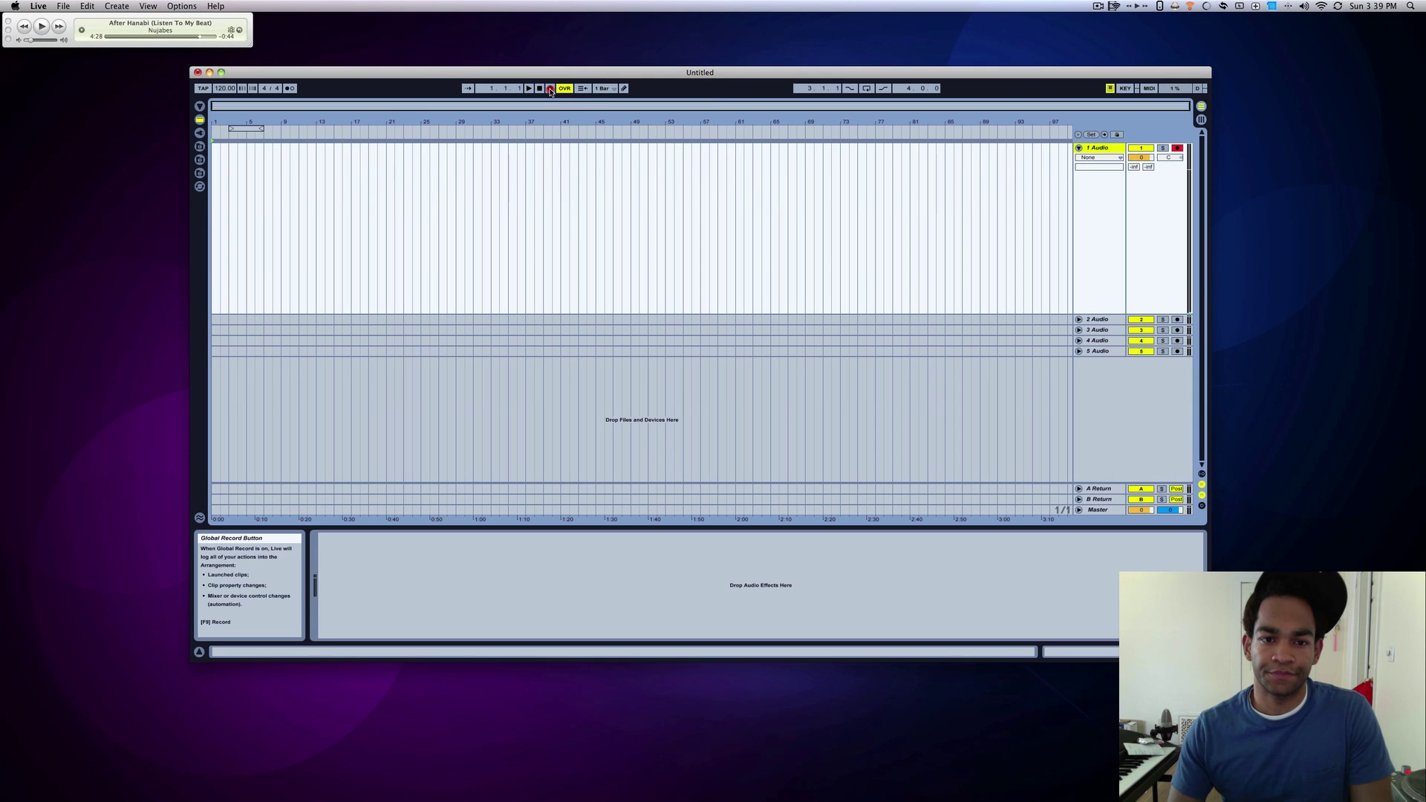
Record about eight bars of incoming audio onto the armed 1 Audio track, starting at bar 1.
left_click(551, 89)
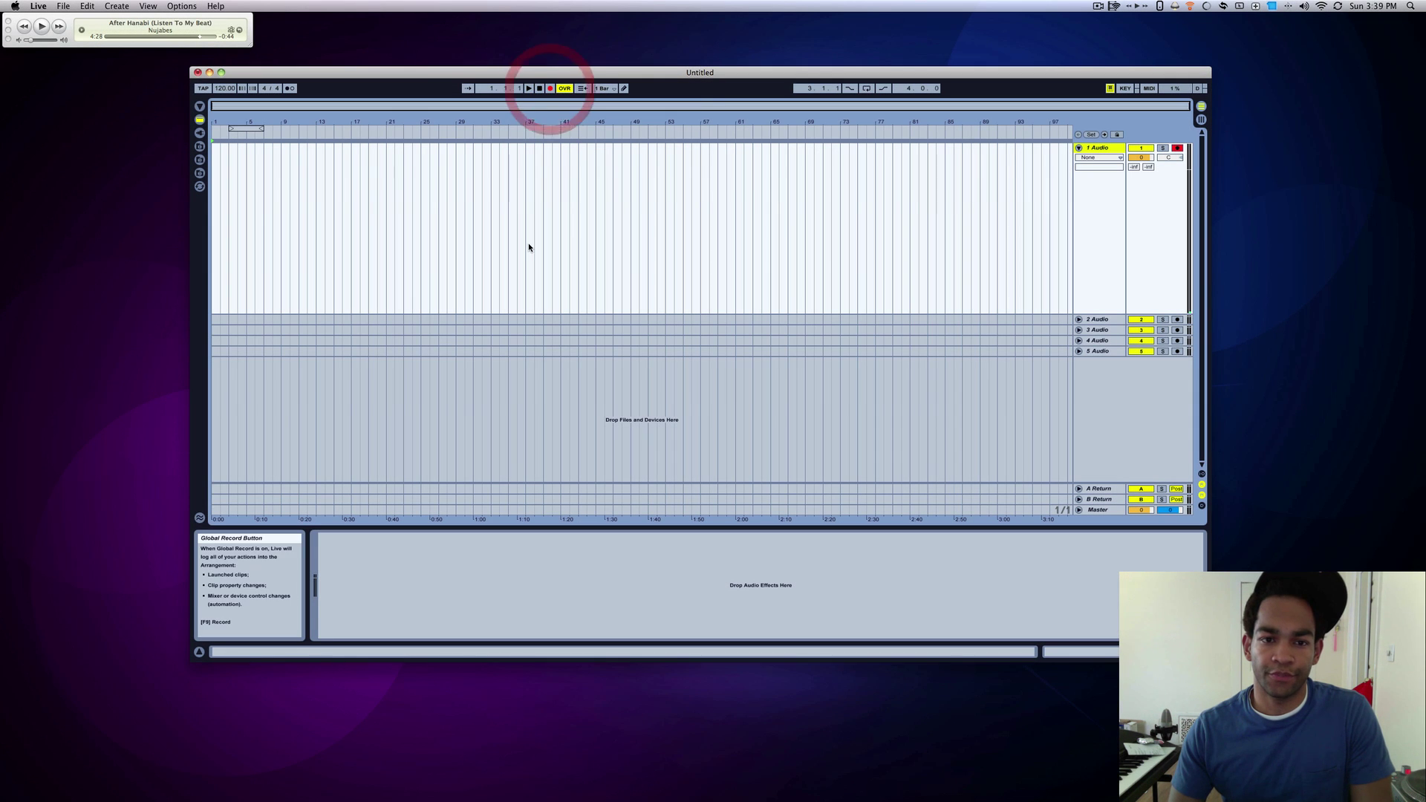
left_click(528, 89)
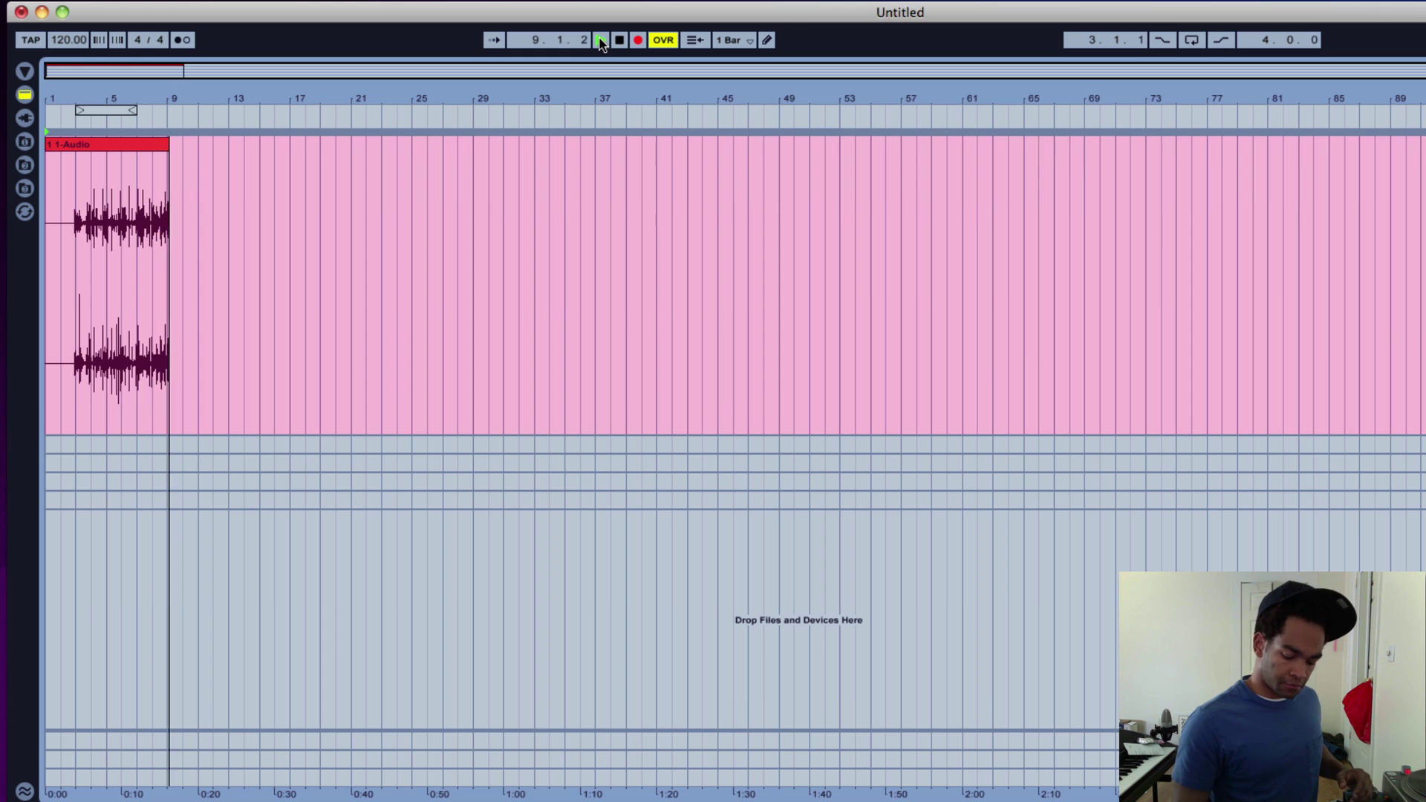
key("space")
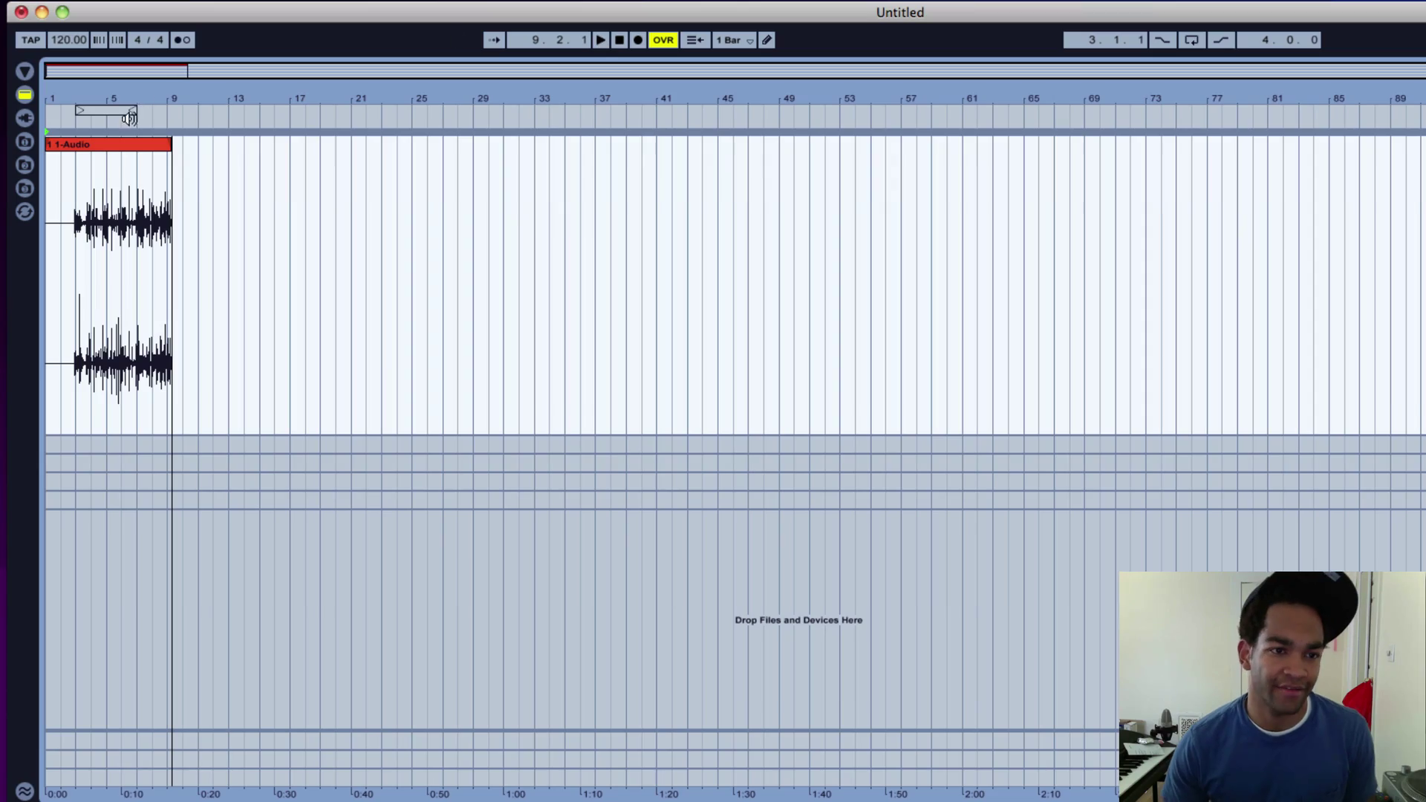
Open the recorded clip's sample and play it from the start and from 3.3.3 to locate the first downbeat.
left_click_drag(121, 71, 216, 156)
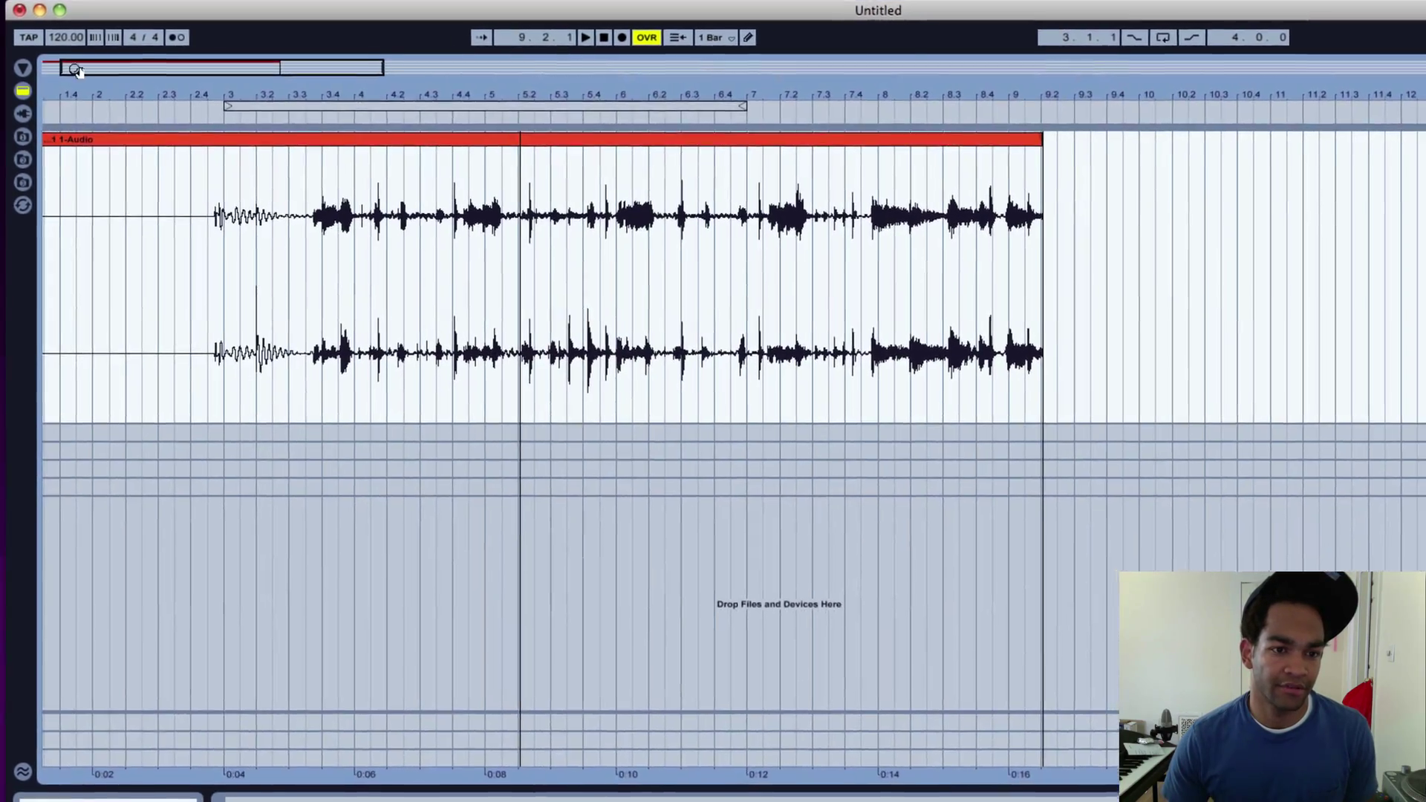
double_click(304, 143)
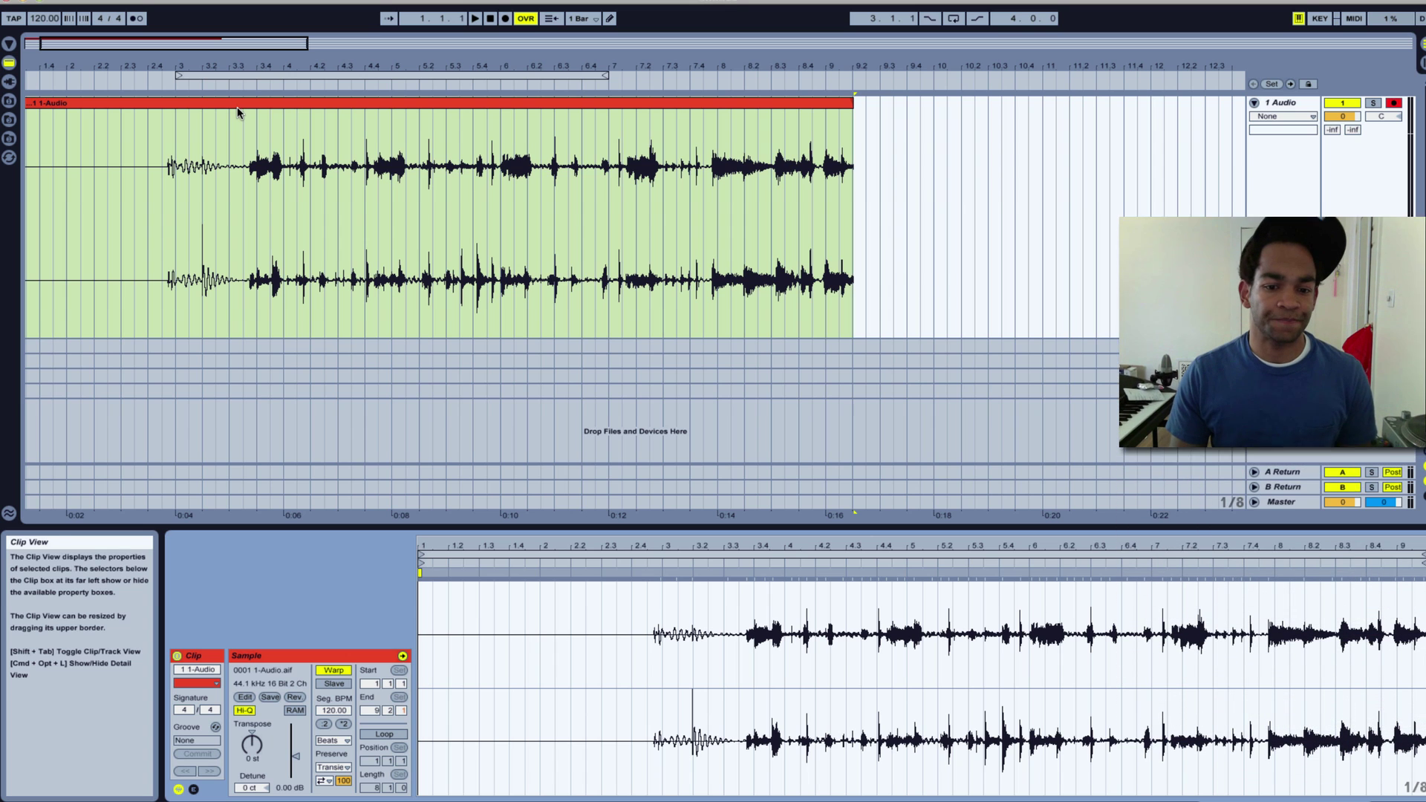
left_click(247, 108)
key("space")
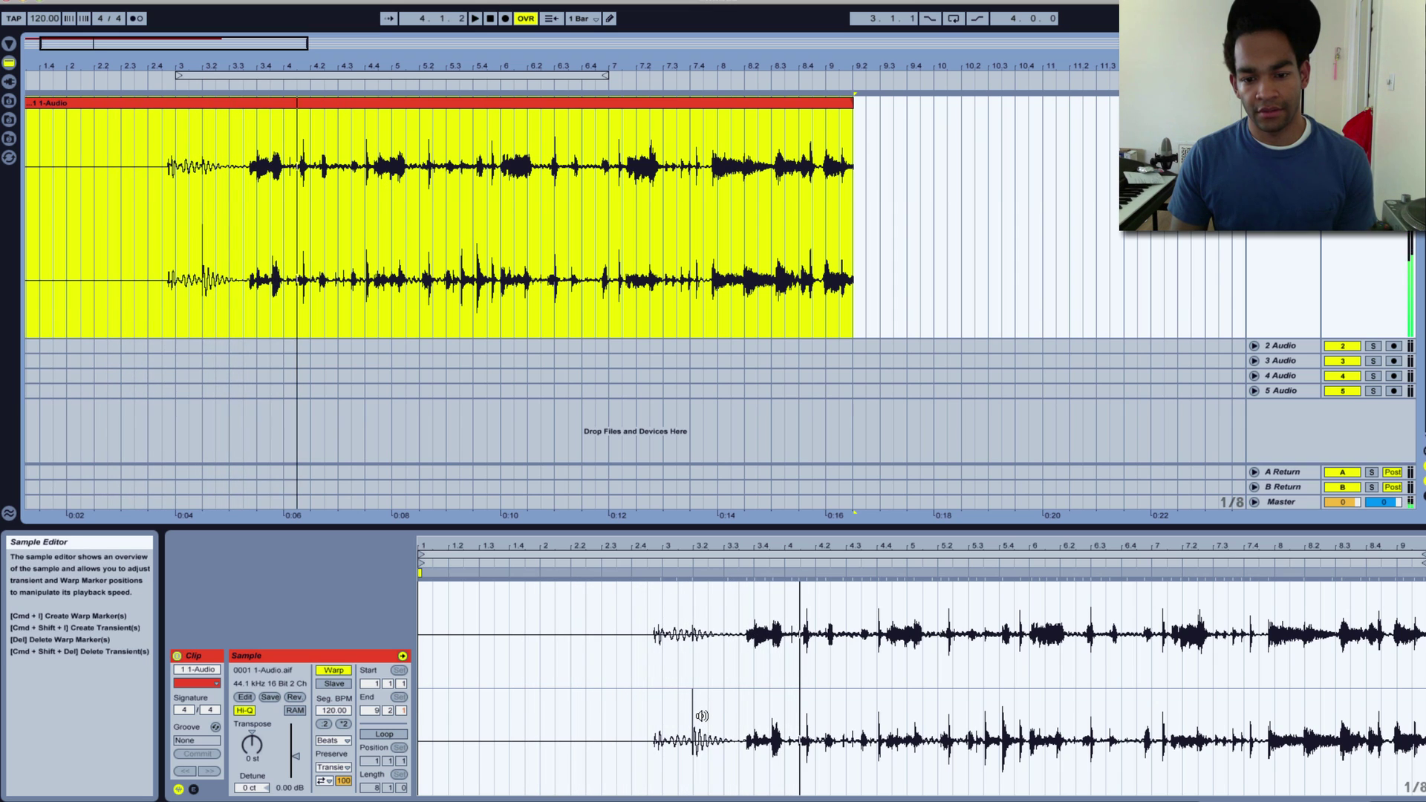
key("space")
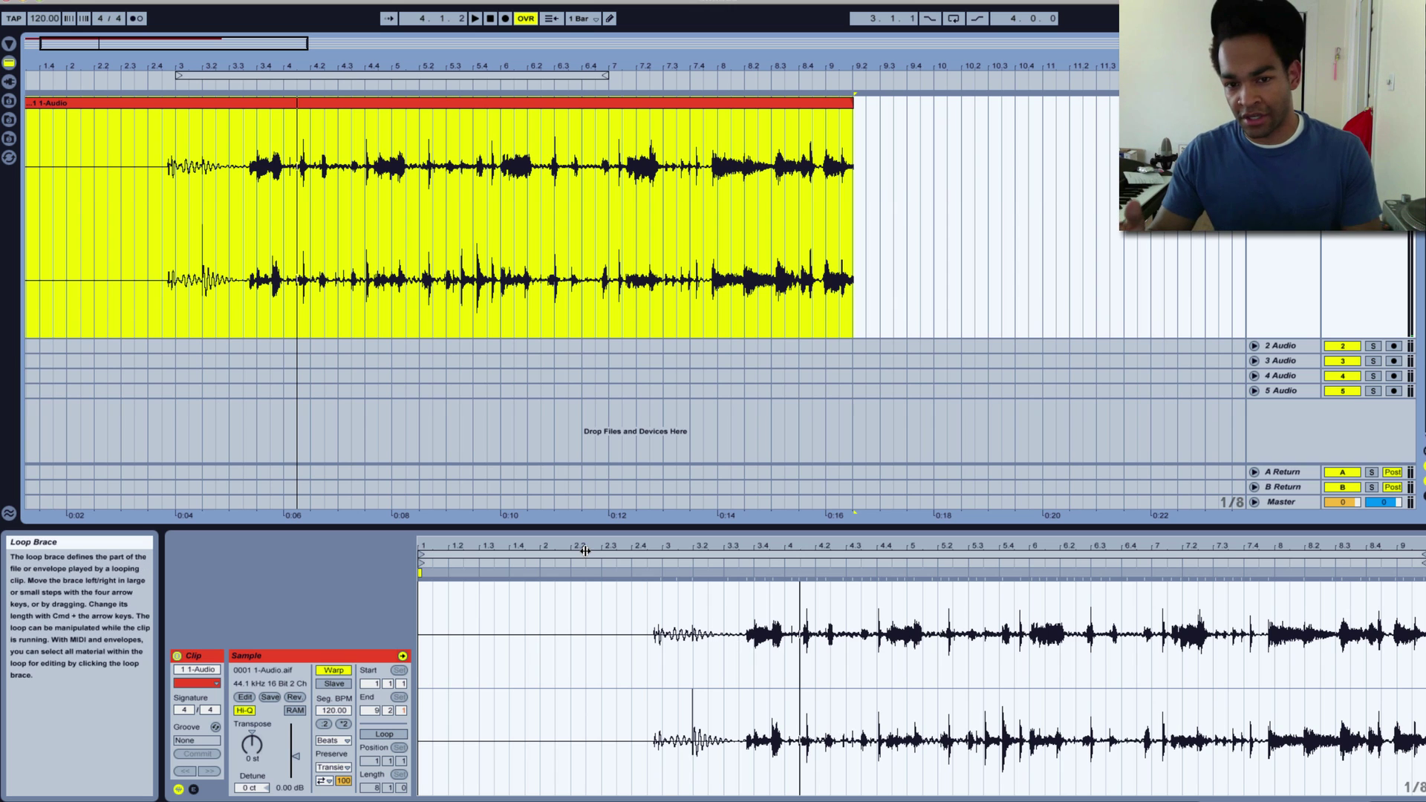
left_click(242, 223)
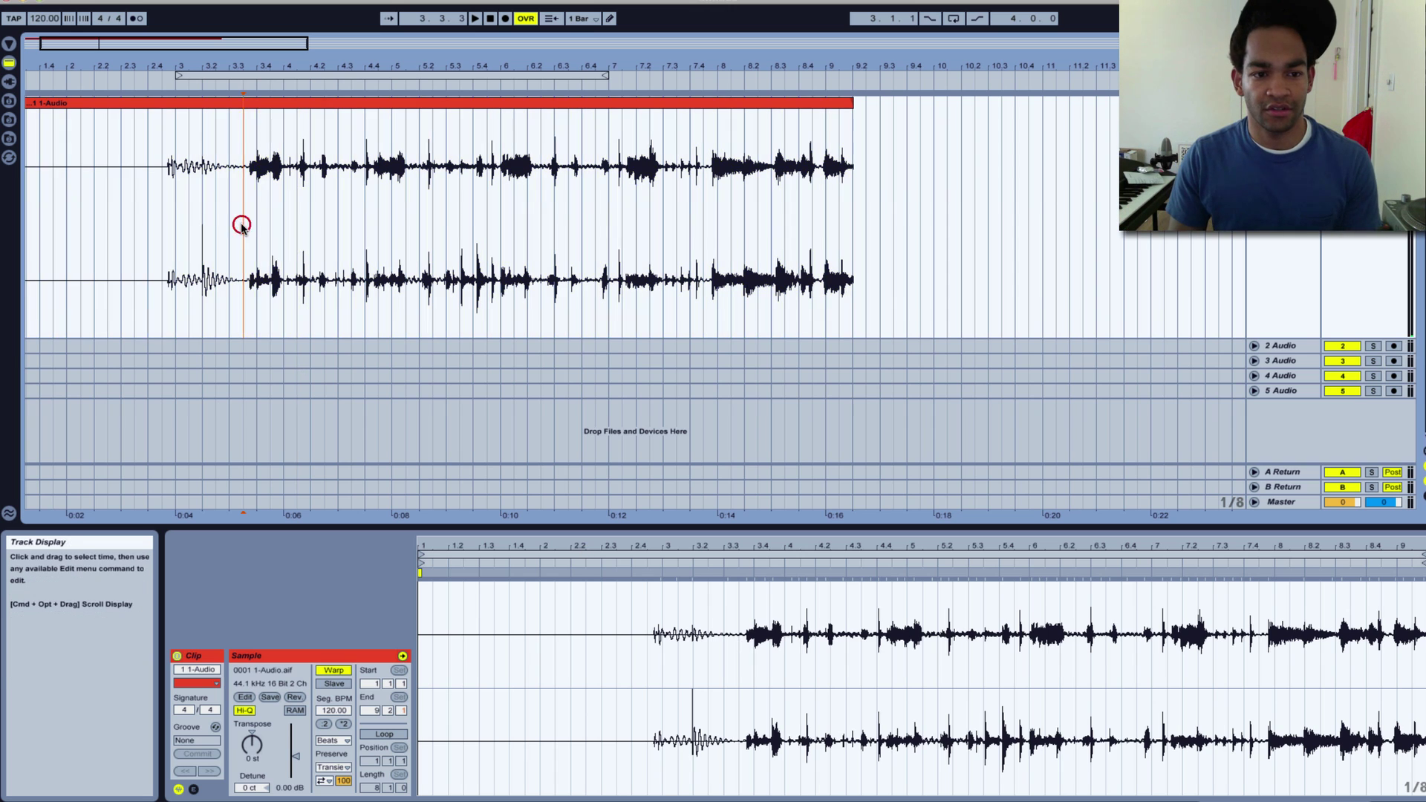
key("space")
key("space")
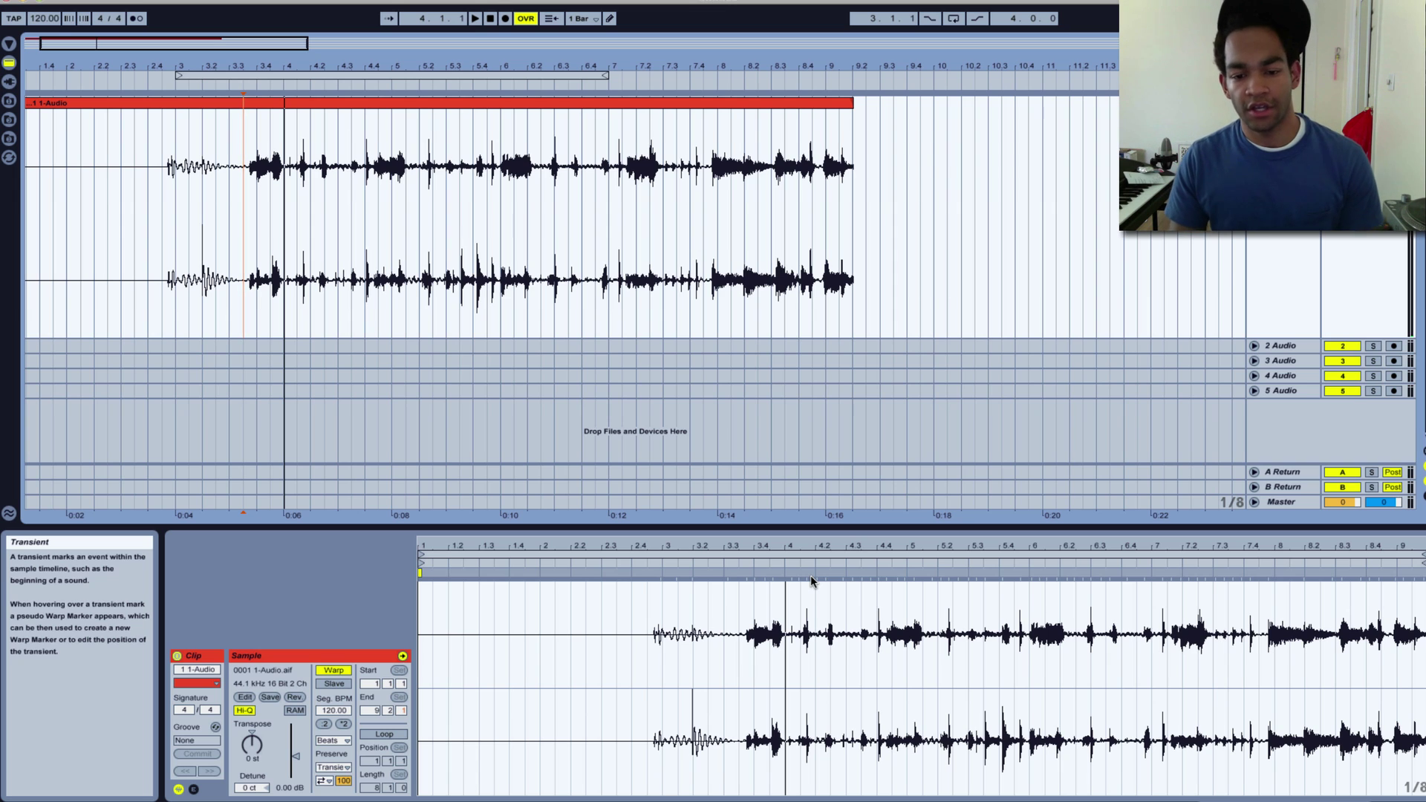
Place a warp marker on the downbeat transient just before bar 4 and set it as the clip's 1.1.1.
mouse_move(777, 579)
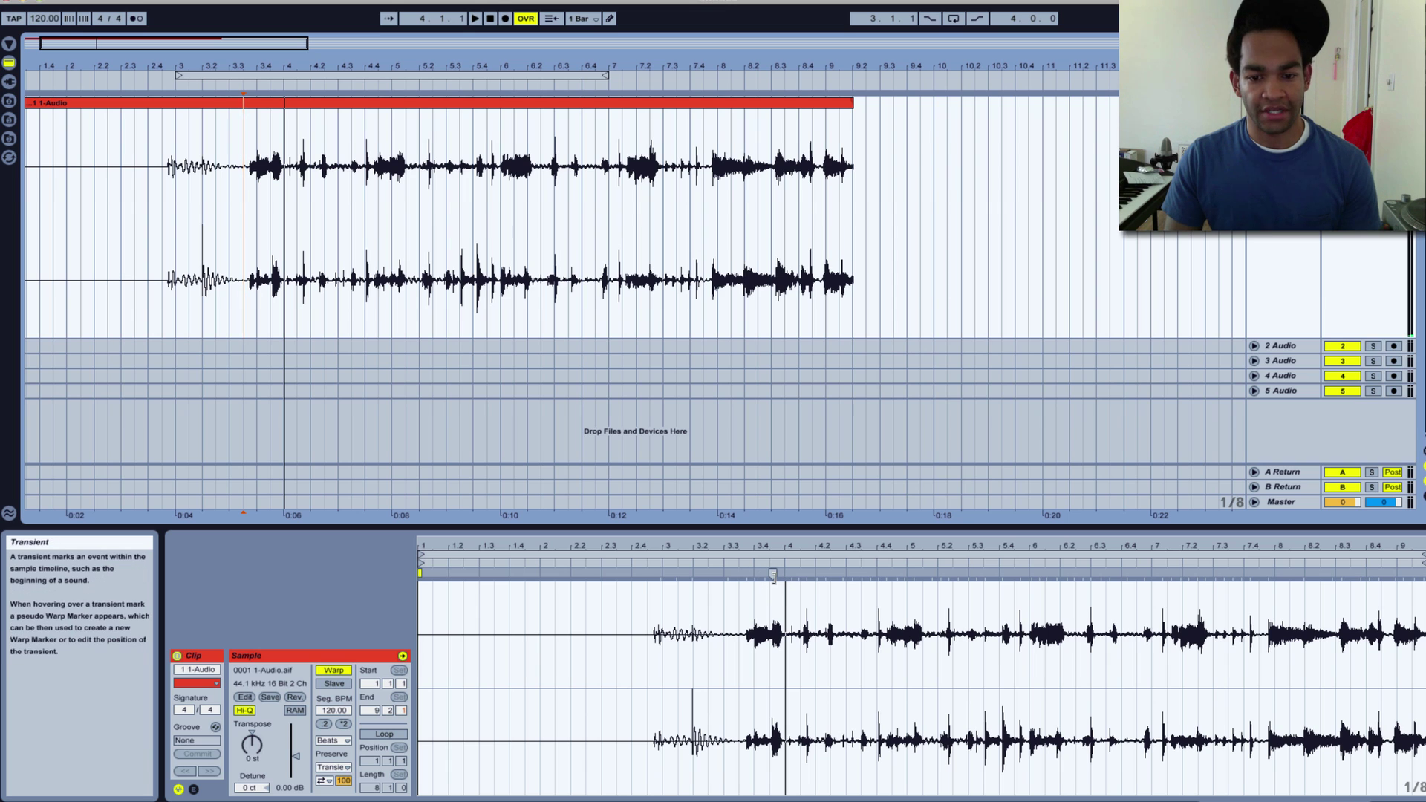
left_click(773, 574)
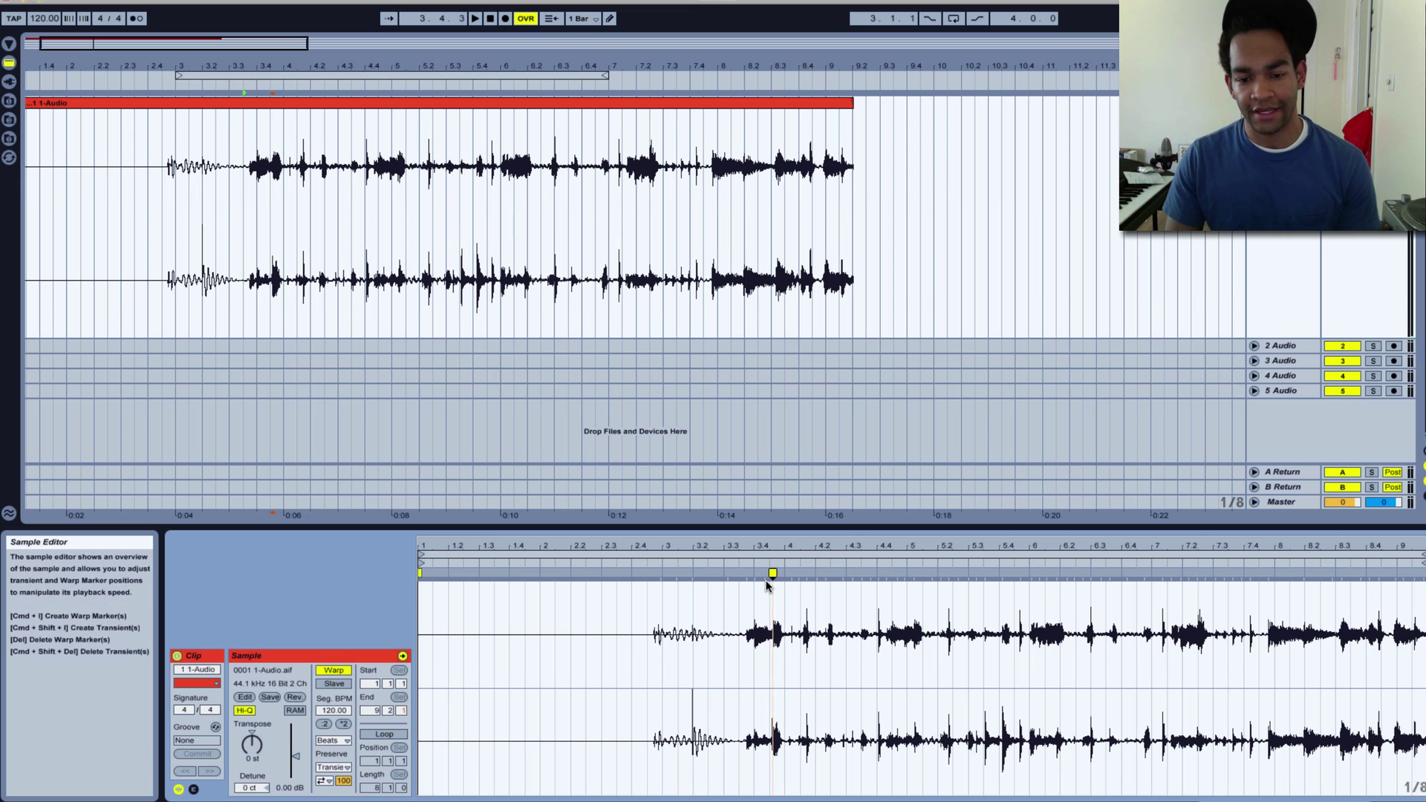
key("space")
key("space")
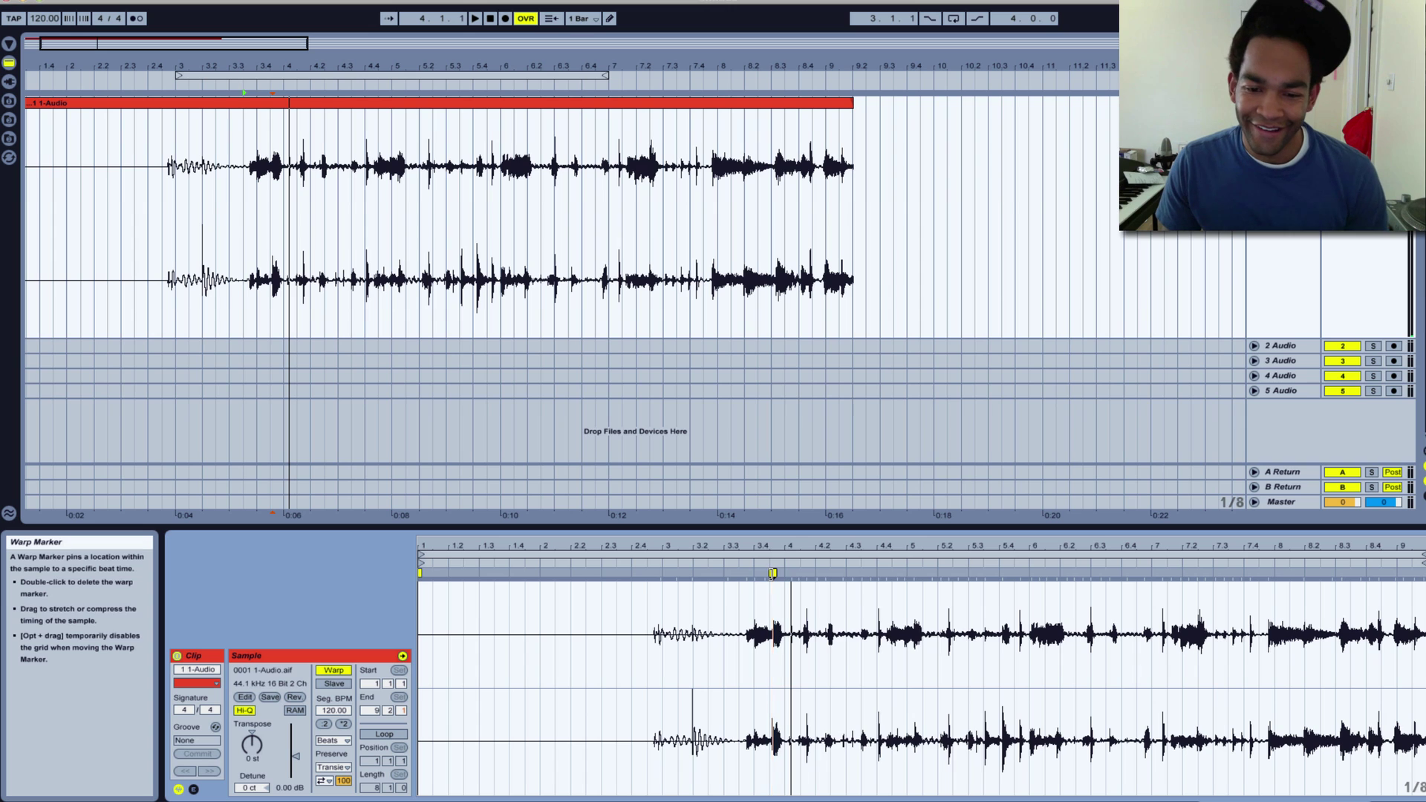
right_click(773, 573)
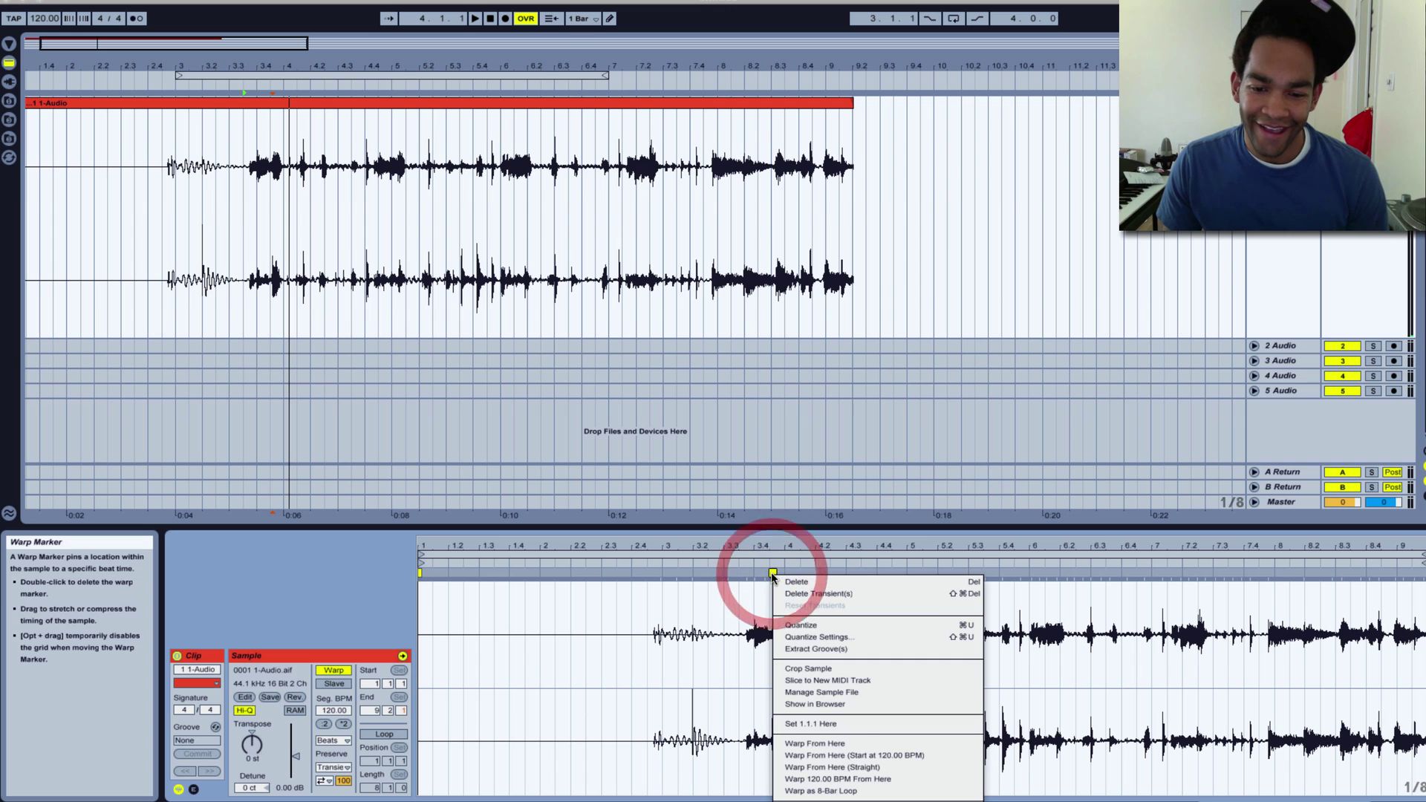
left_click(818, 725)
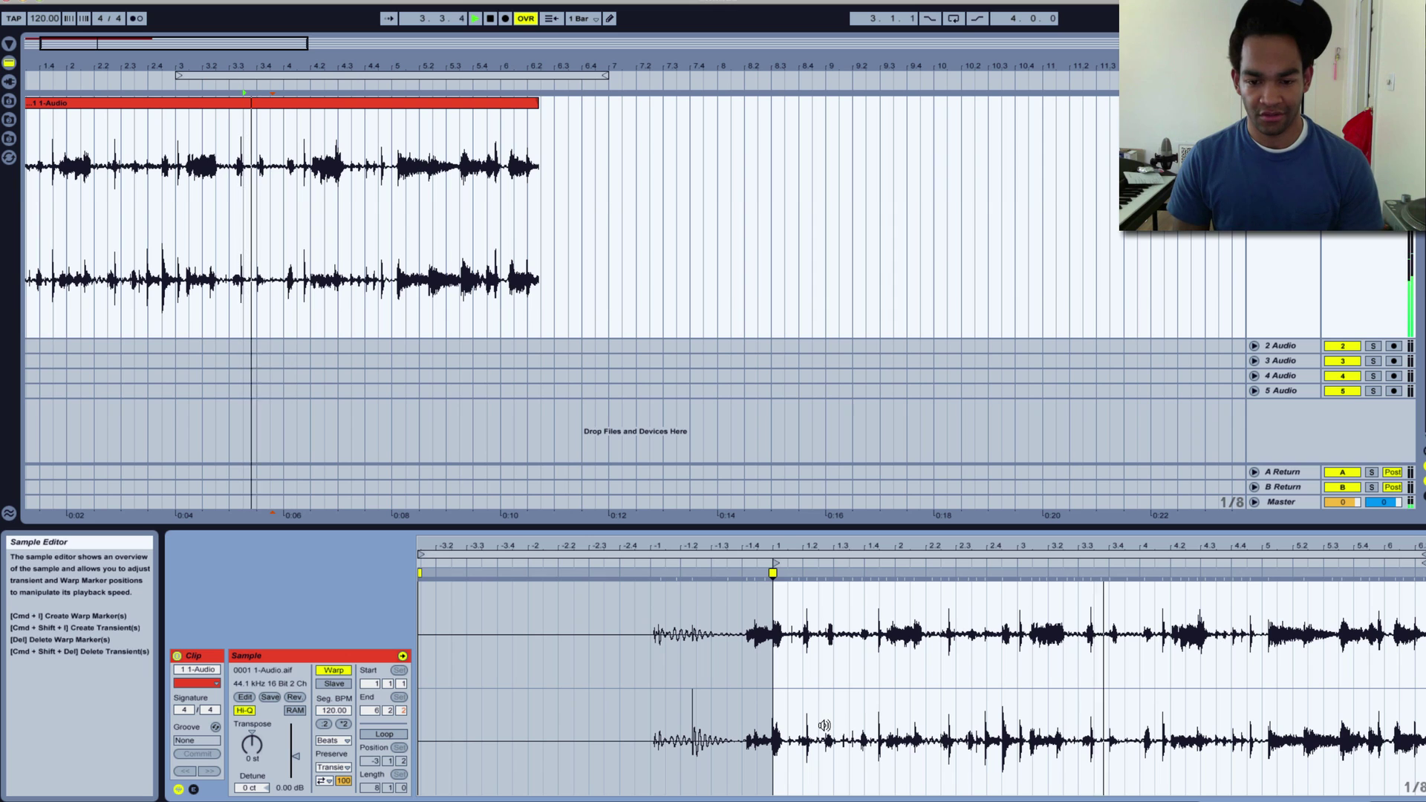
Play the clip from its new start and add warp markers on the downbeat transients of the next four bars.
key("space")
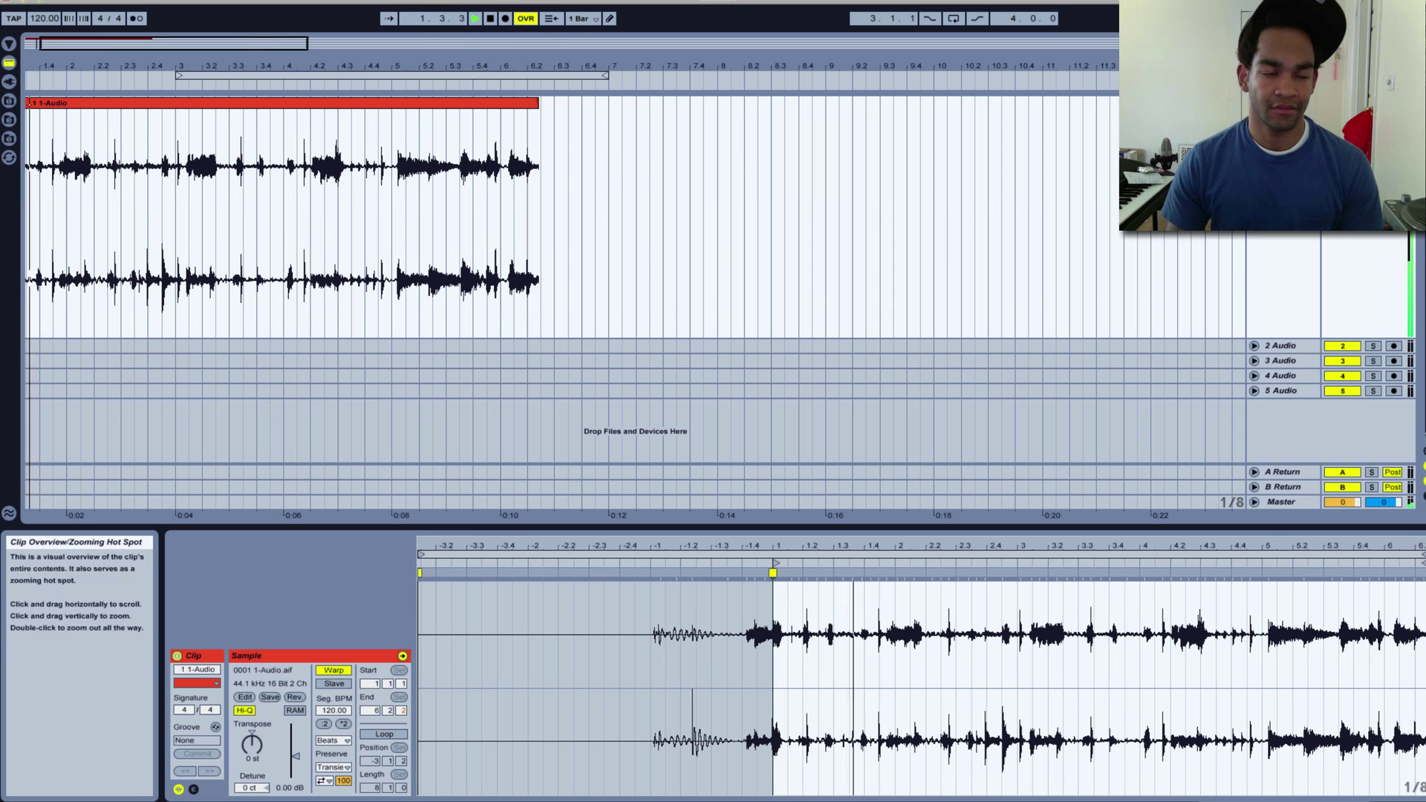
left_click_drag(267, 39, 221, 39)
key("space")
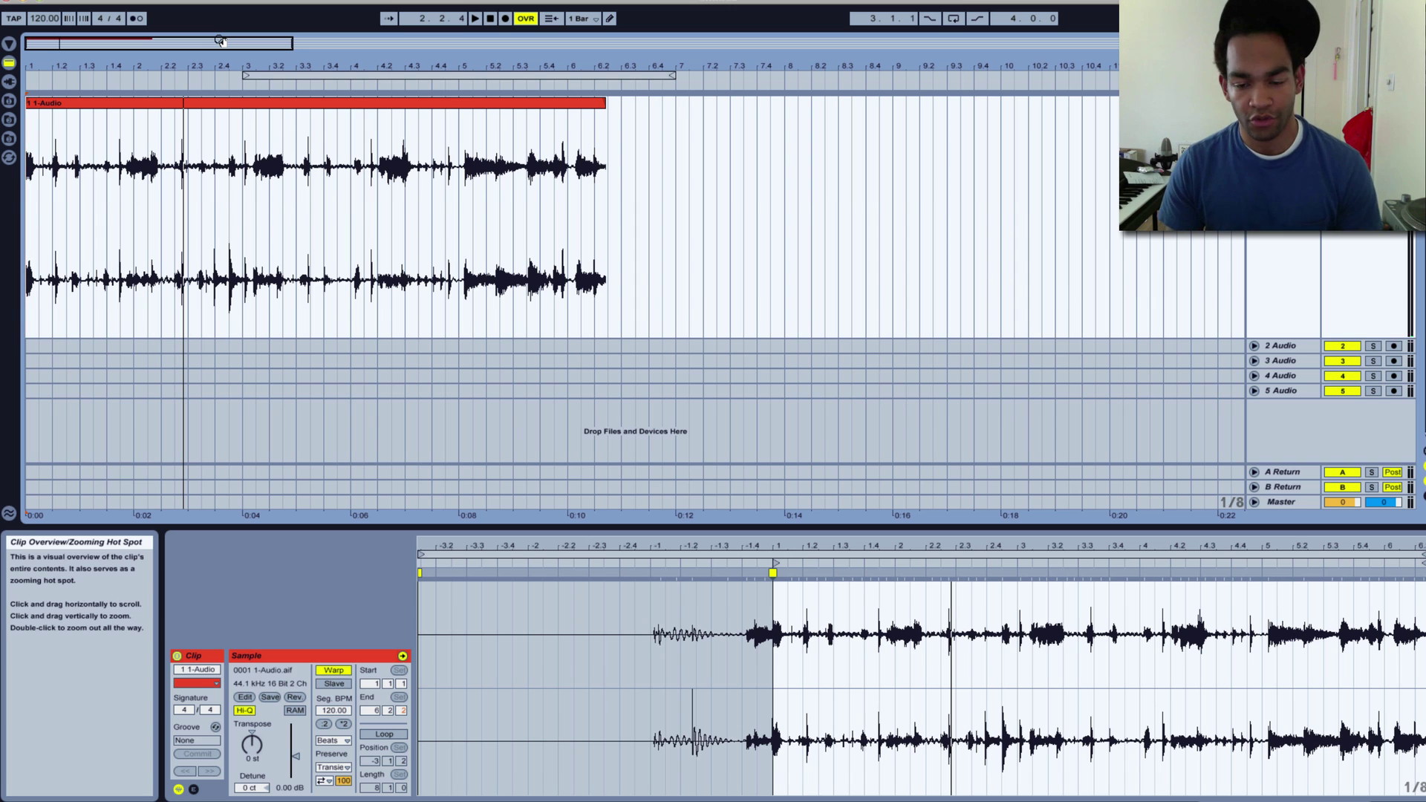
key("space")
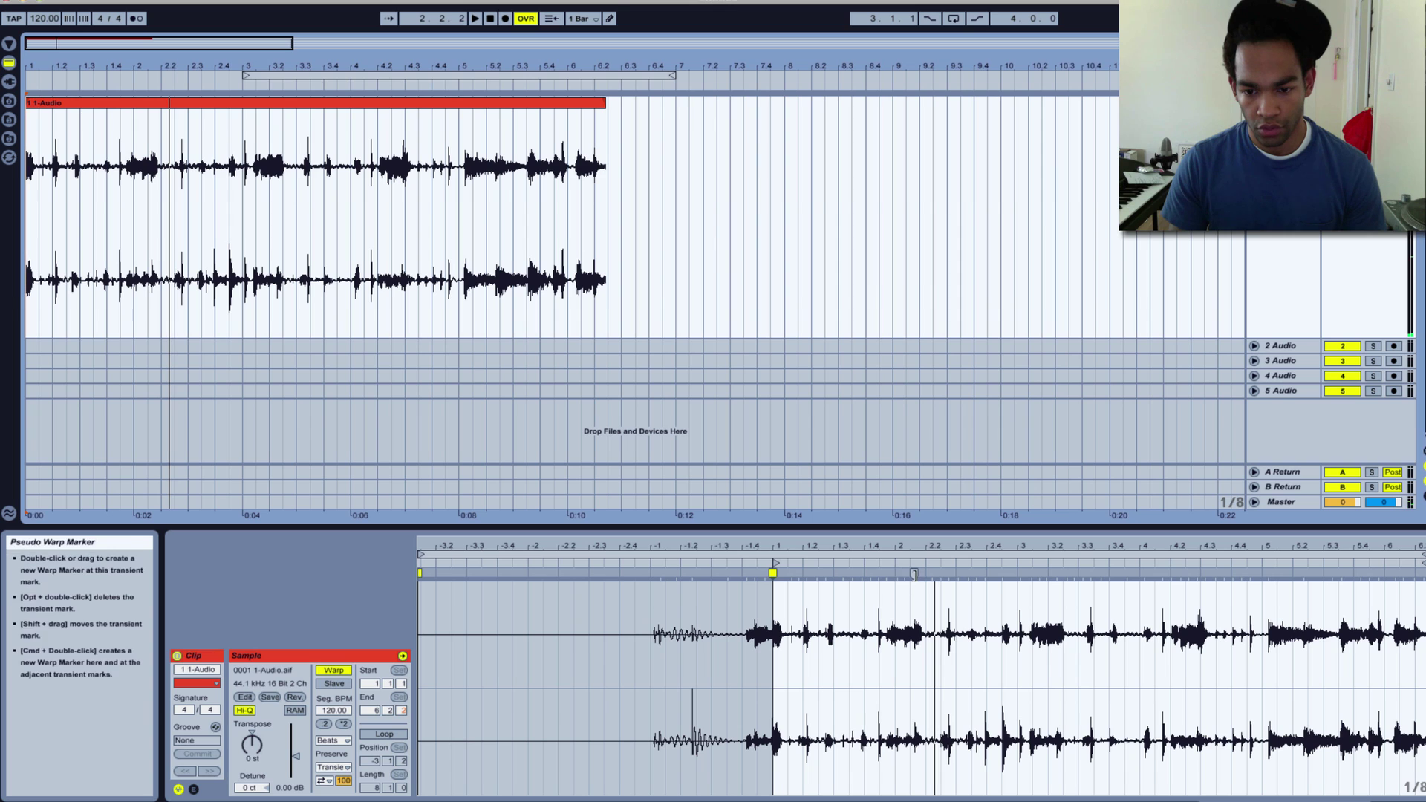
double_click(913, 573)
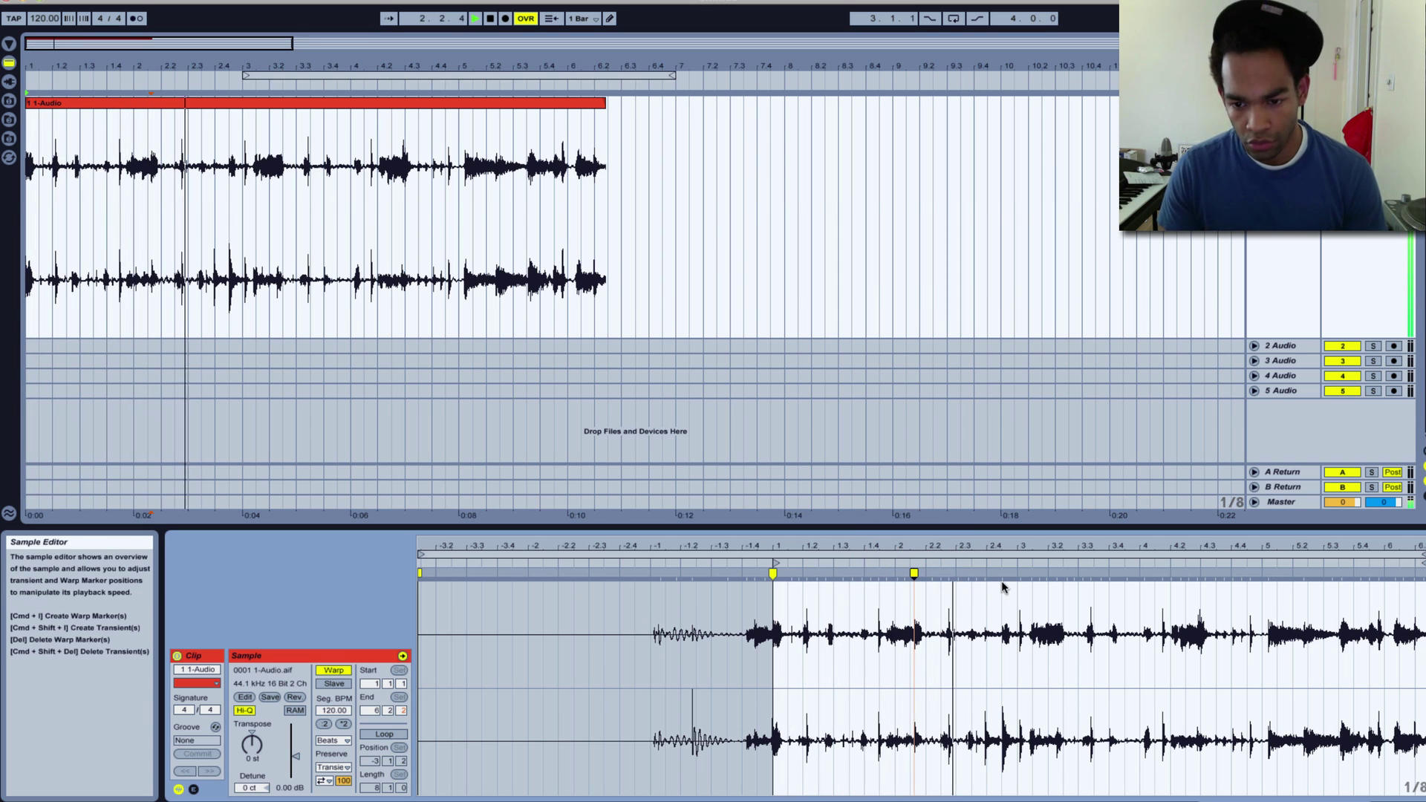
mouse_move(1021, 577)
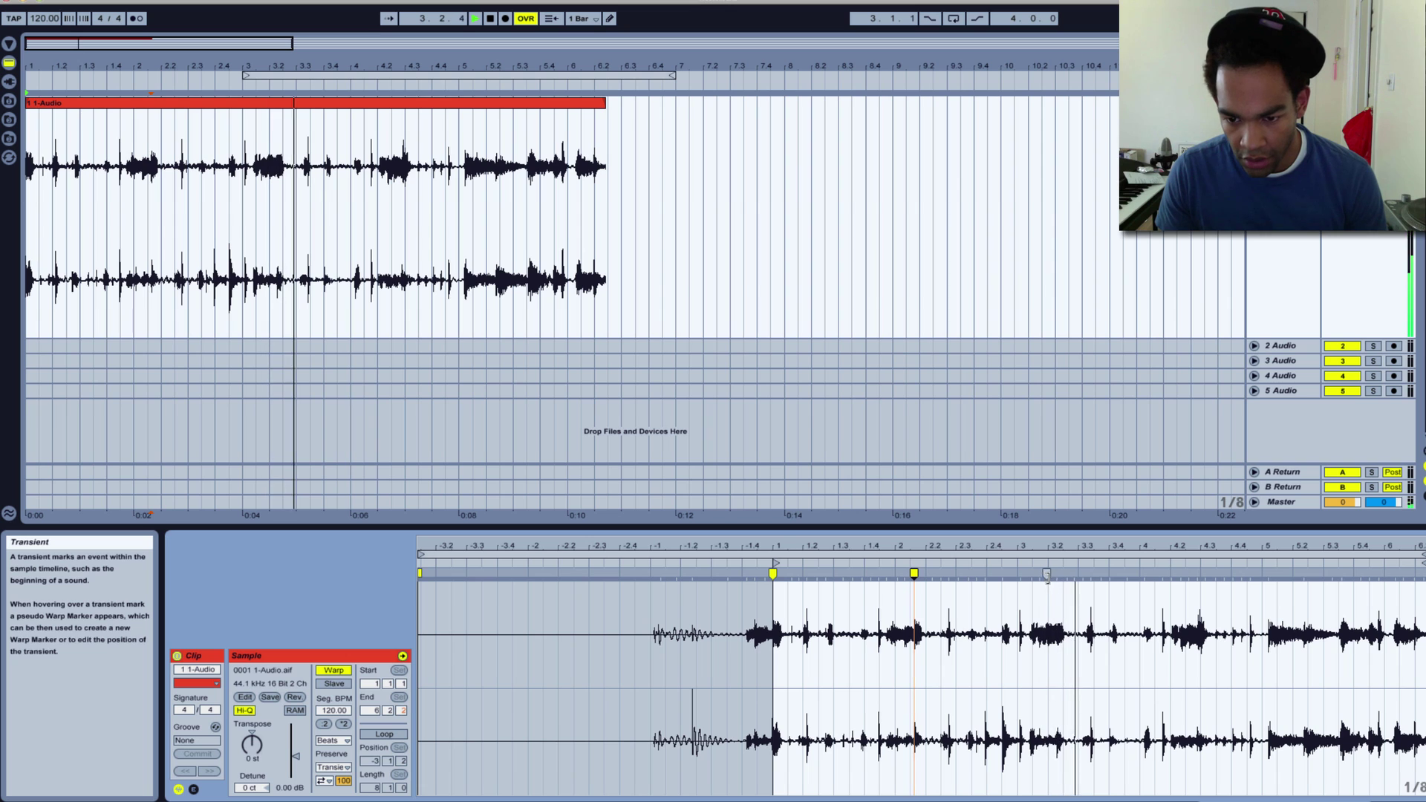
double_click(1057, 574)
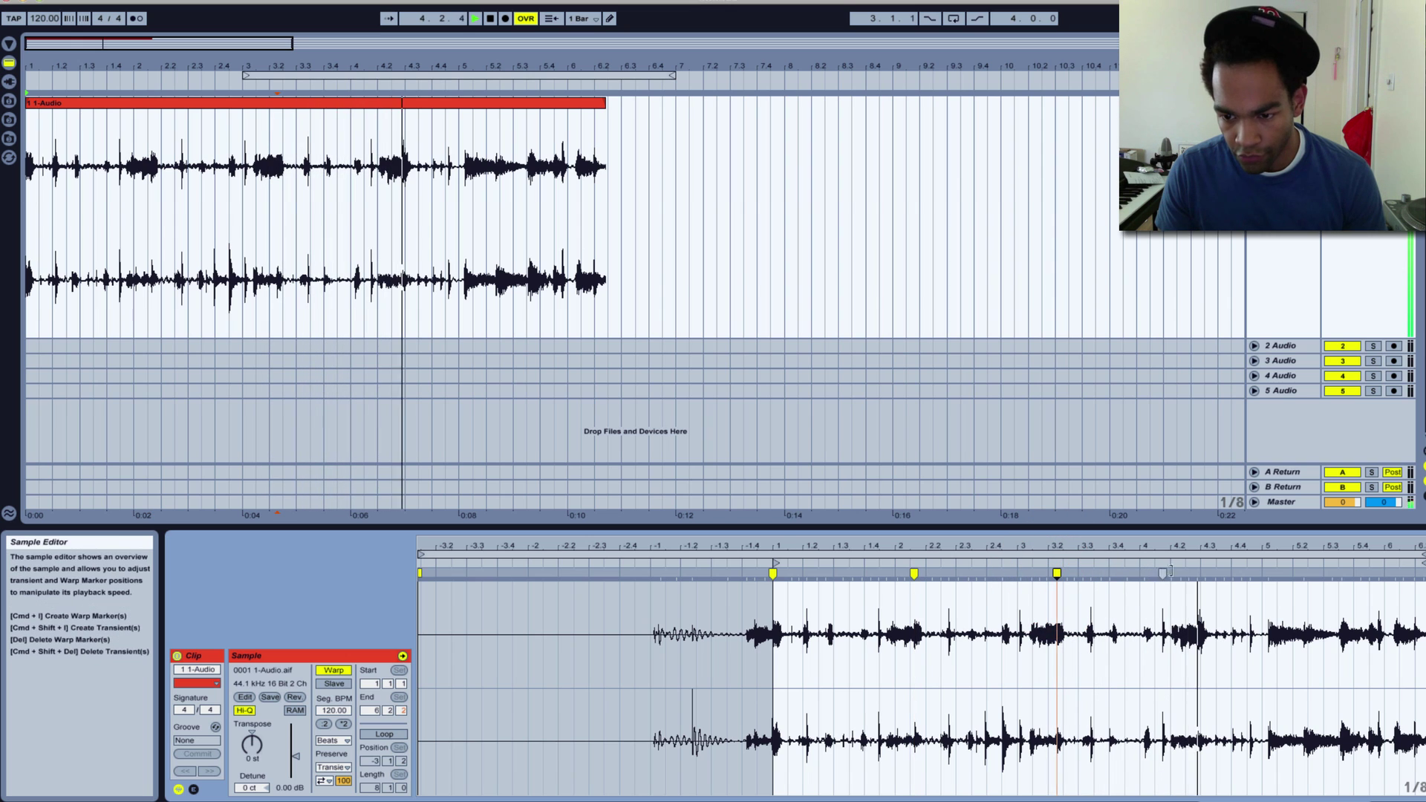
double_click(1198, 573)
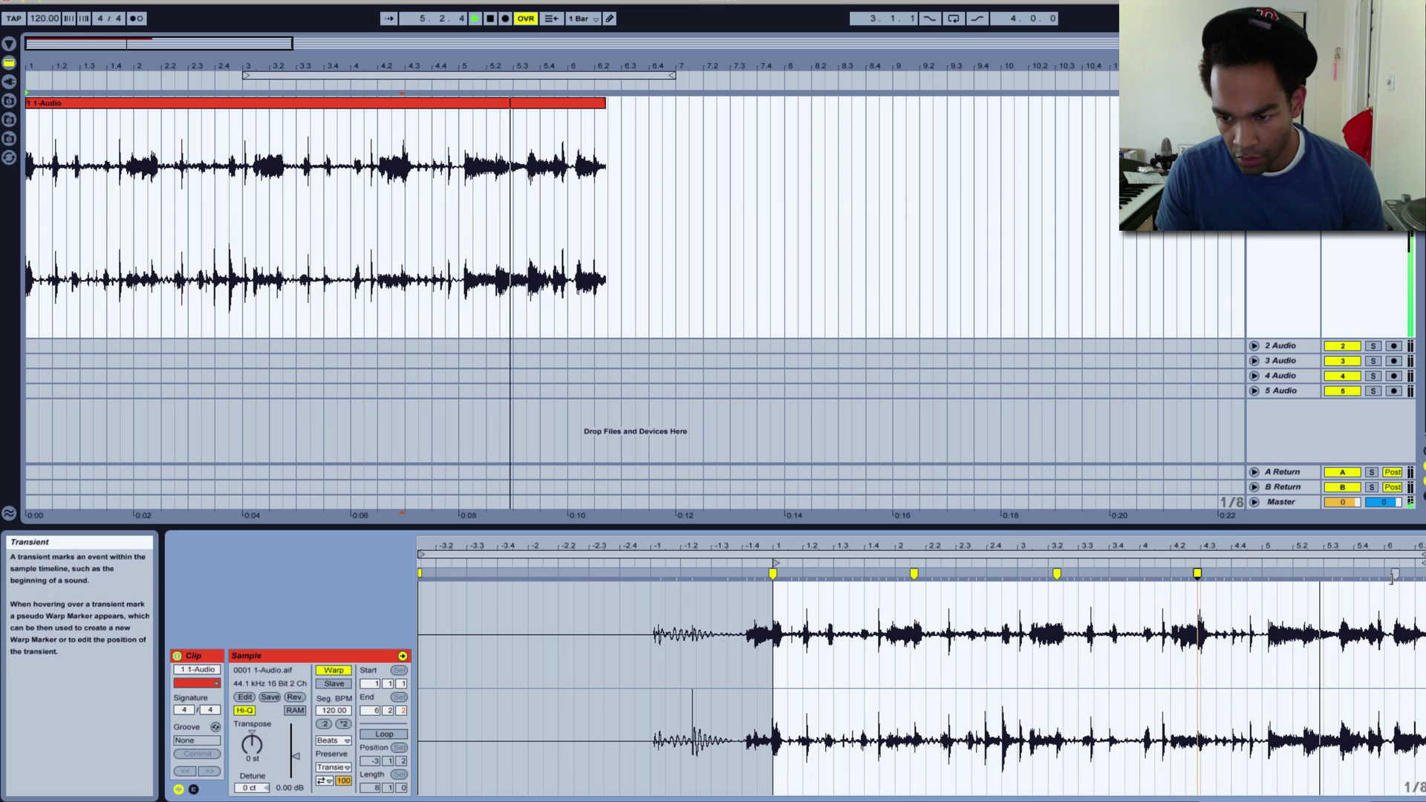
double_click(1342, 573)
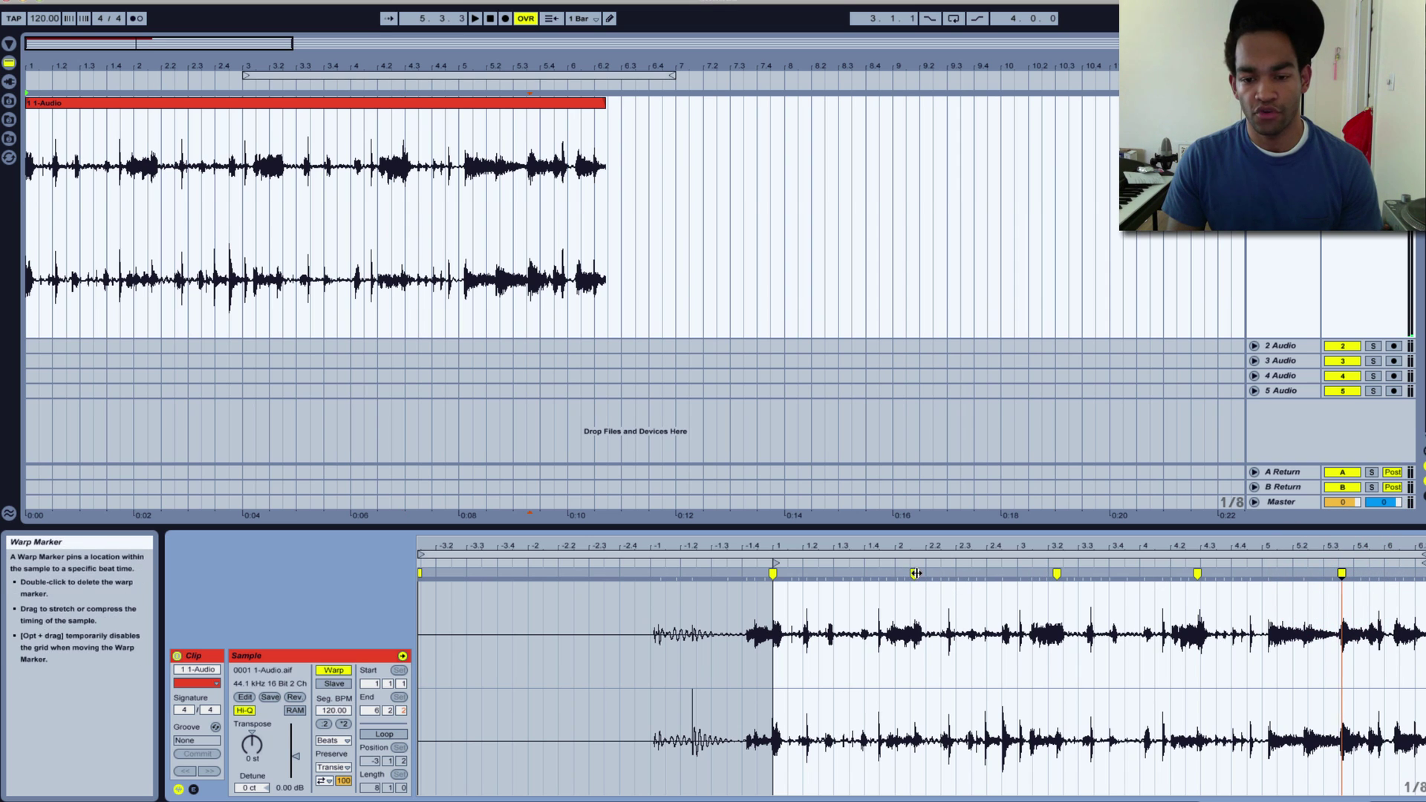
Move the four warp markers after the clip start onto bars 2, 3, 4 and 5 of the grid.
left_click_drag(913, 573, 895, 573)
left_click_drag(1054, 573, 1017, 574)
left_click_drag(1198, 575, 1140, 573)
left_click_drag(1343, 572, 1262, 574)
Set the clip's end marker and the end of its loop brace to bar 5.
left_click_drag(1419, 563, 1264, 568)
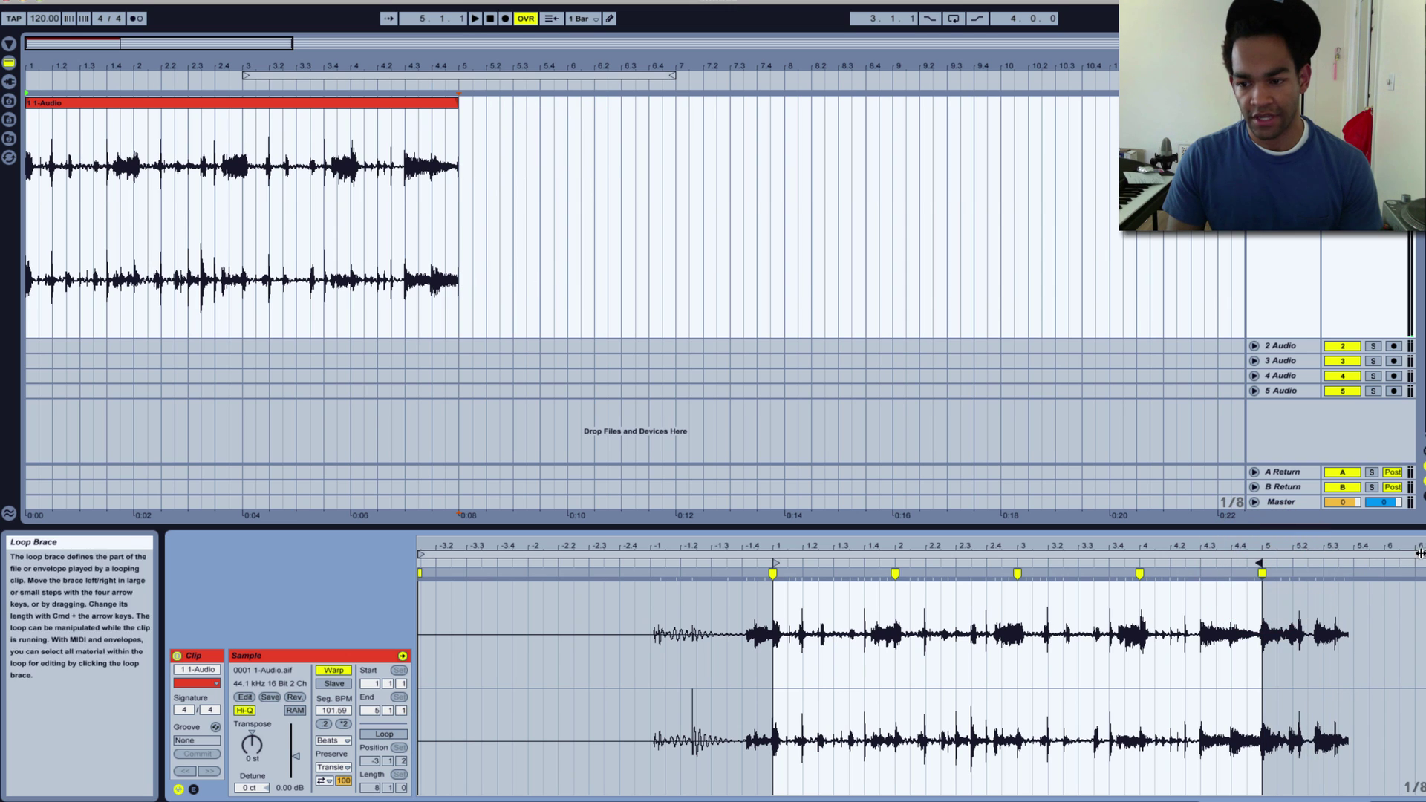
left_click_drag(1421, 555, 1366, 557)
left_click_drag(1271, 558, 1261, 558)
Play the arrangement, moving its four-bar loop to start at 1.1.1 and turning looping on.
key("space")
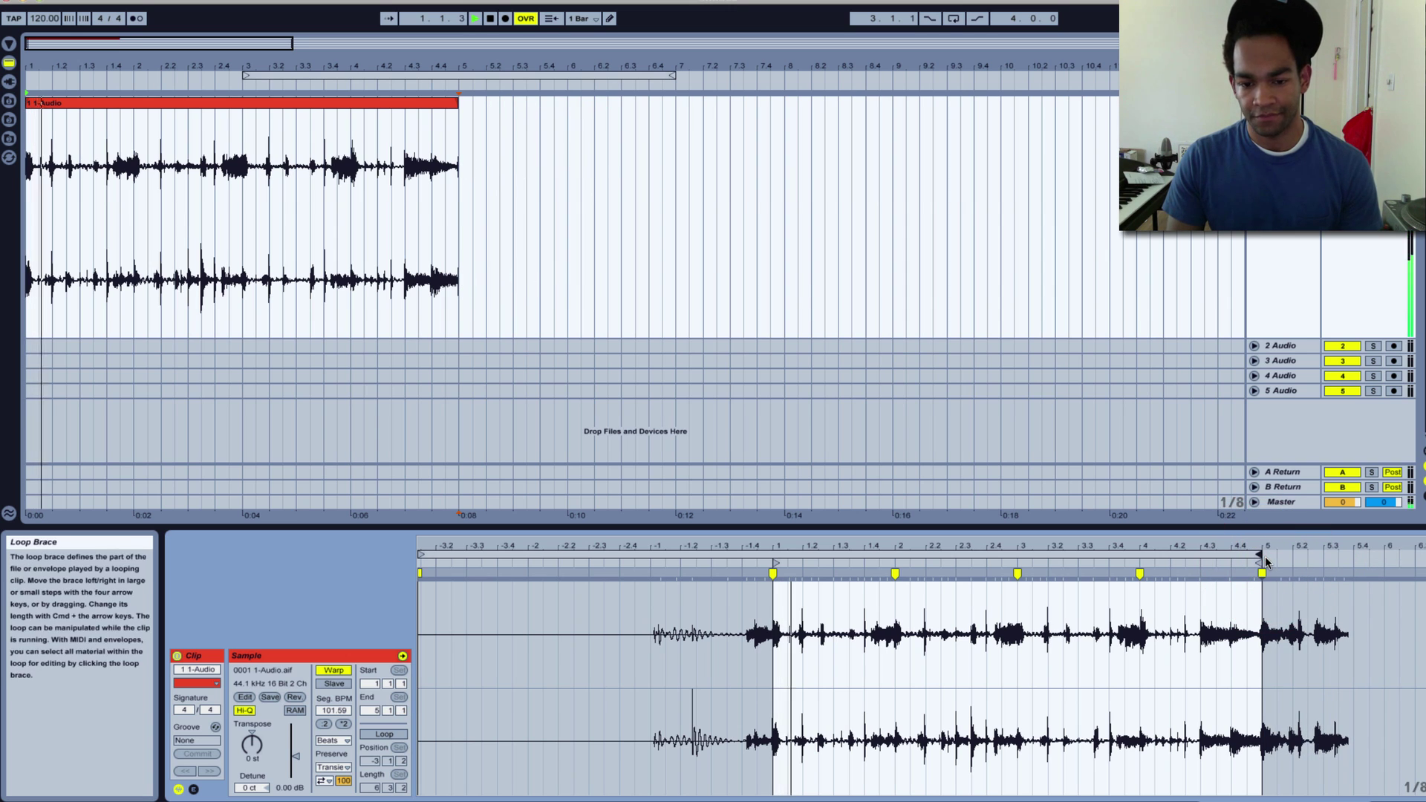
left_click_drag(324, 75, 107, 76)
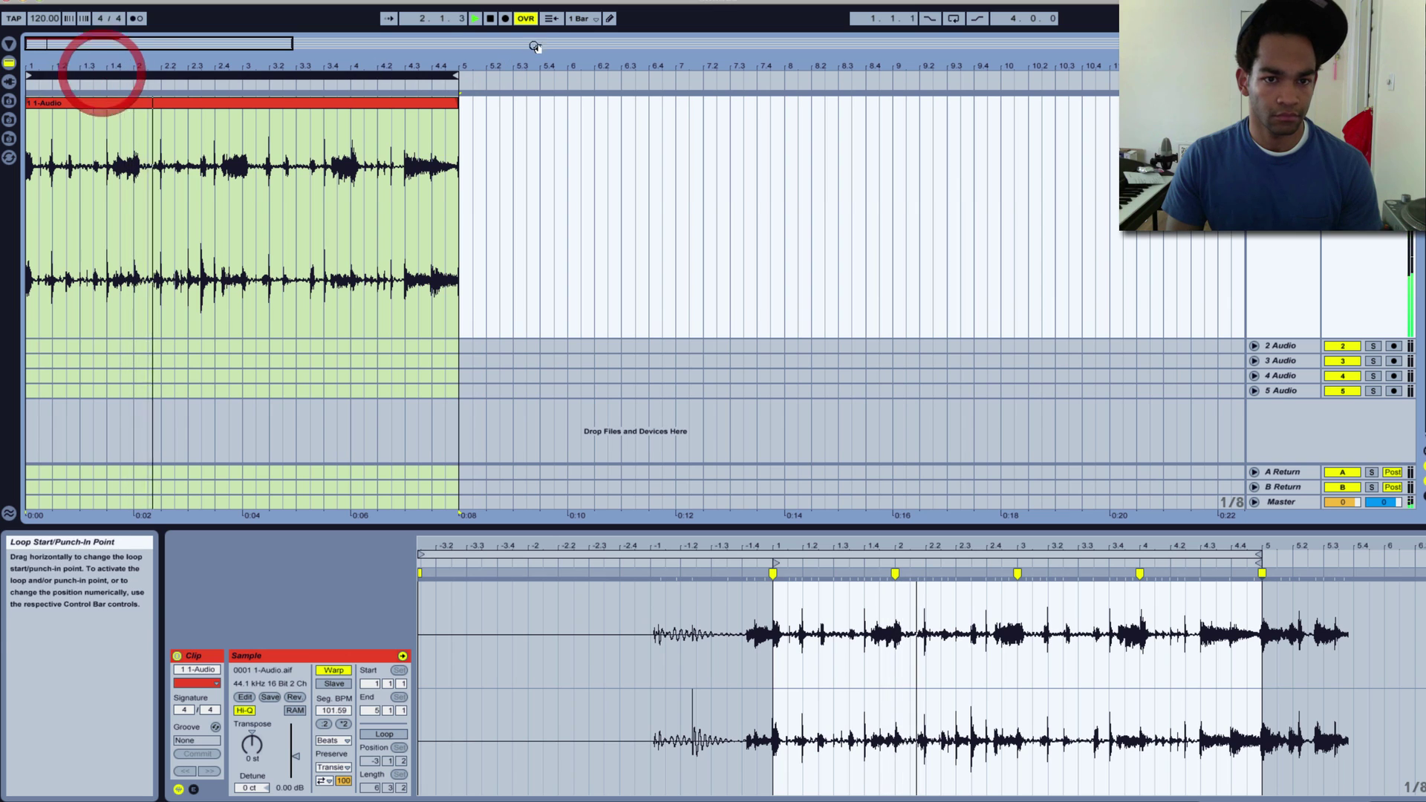
left_click(952, 19)
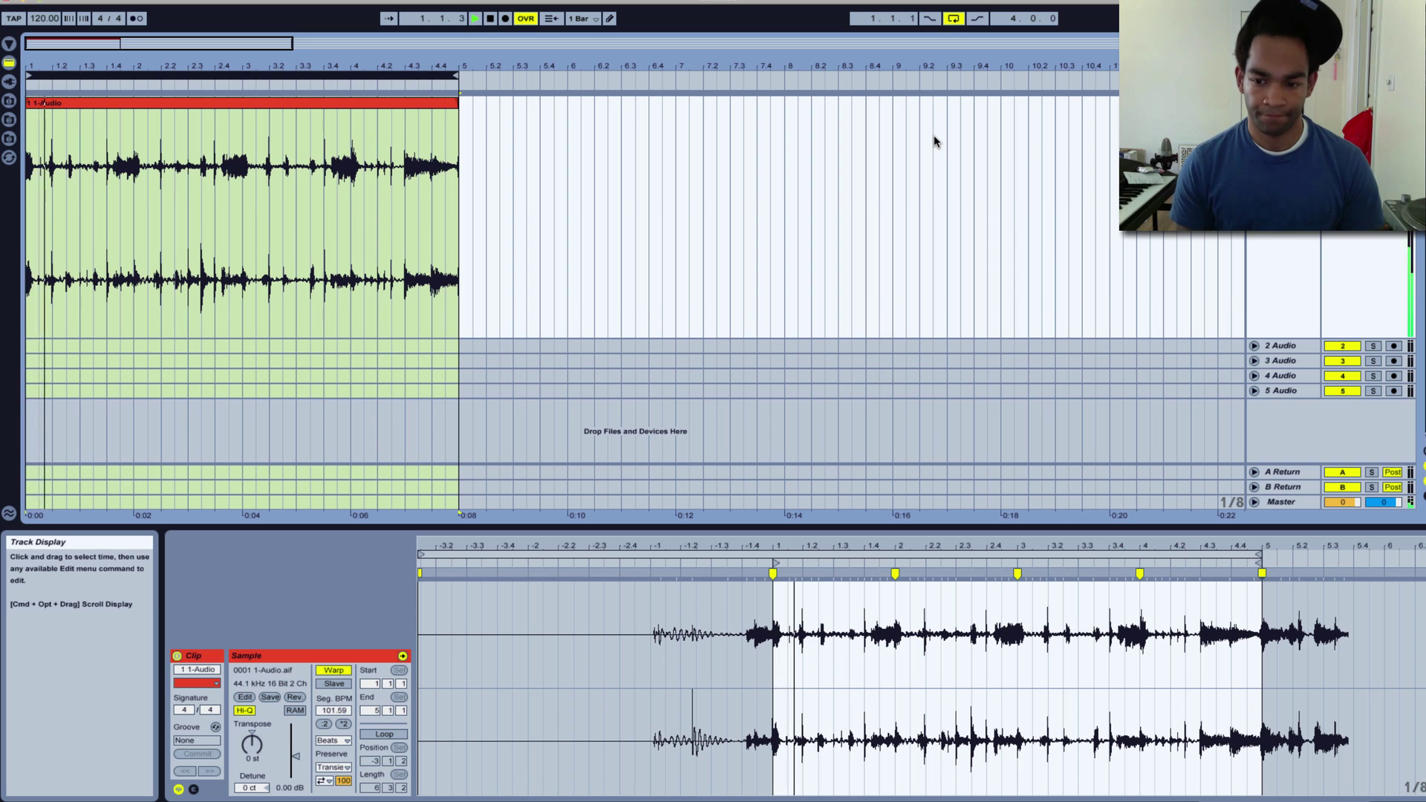
Set the clip's warp mode to Re-Pitch.
left_click(342, 742)
left_click(338, 752)
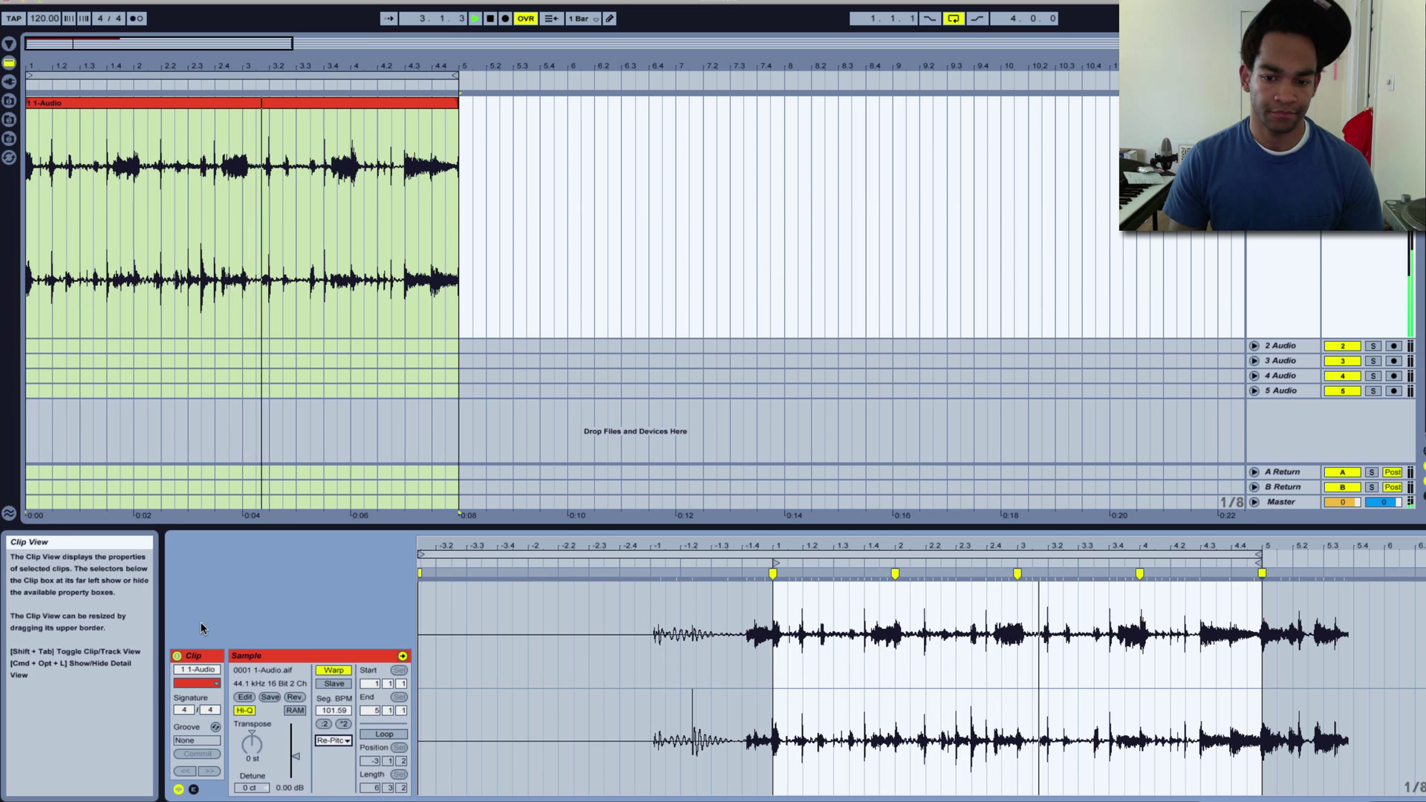
Raise the clip's gain to 1.69 dB and lower the song tempo to 90.00 BPM.
left_click_drag(294, 759, 294, 756)
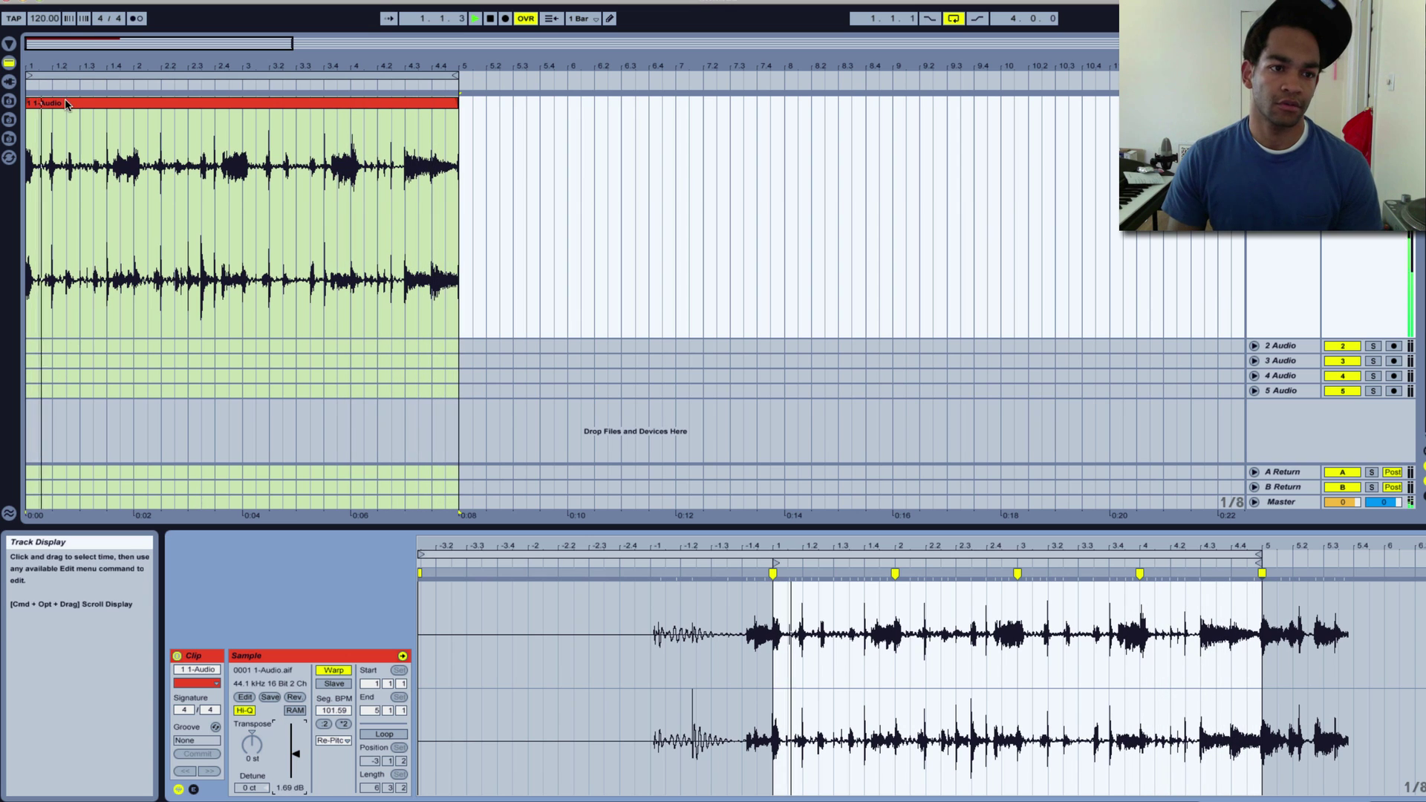
left_click_drag(43, 18, 44, 41)
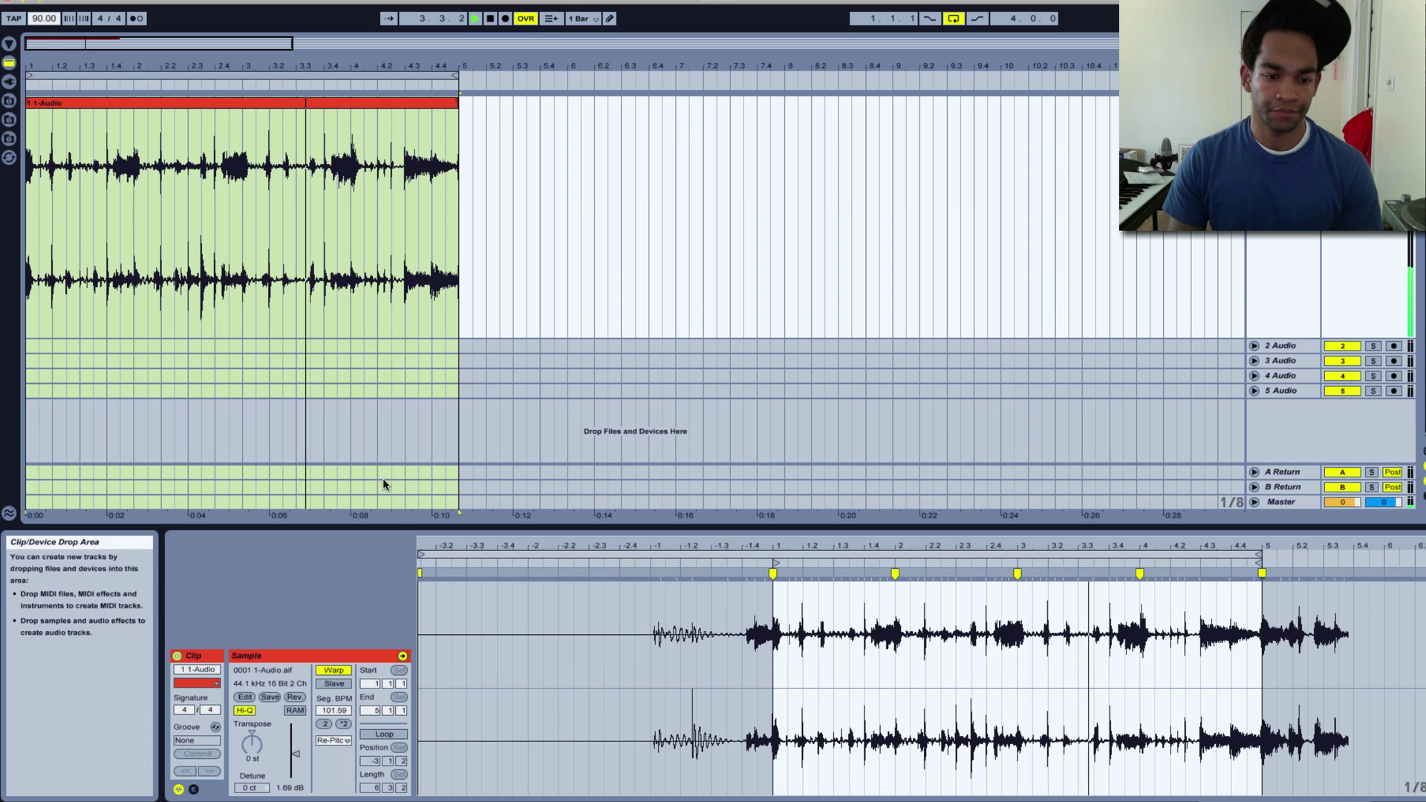
Set the clip's warp mode to Complex and transpose it to -2 semitones.
left_click(331, 739)
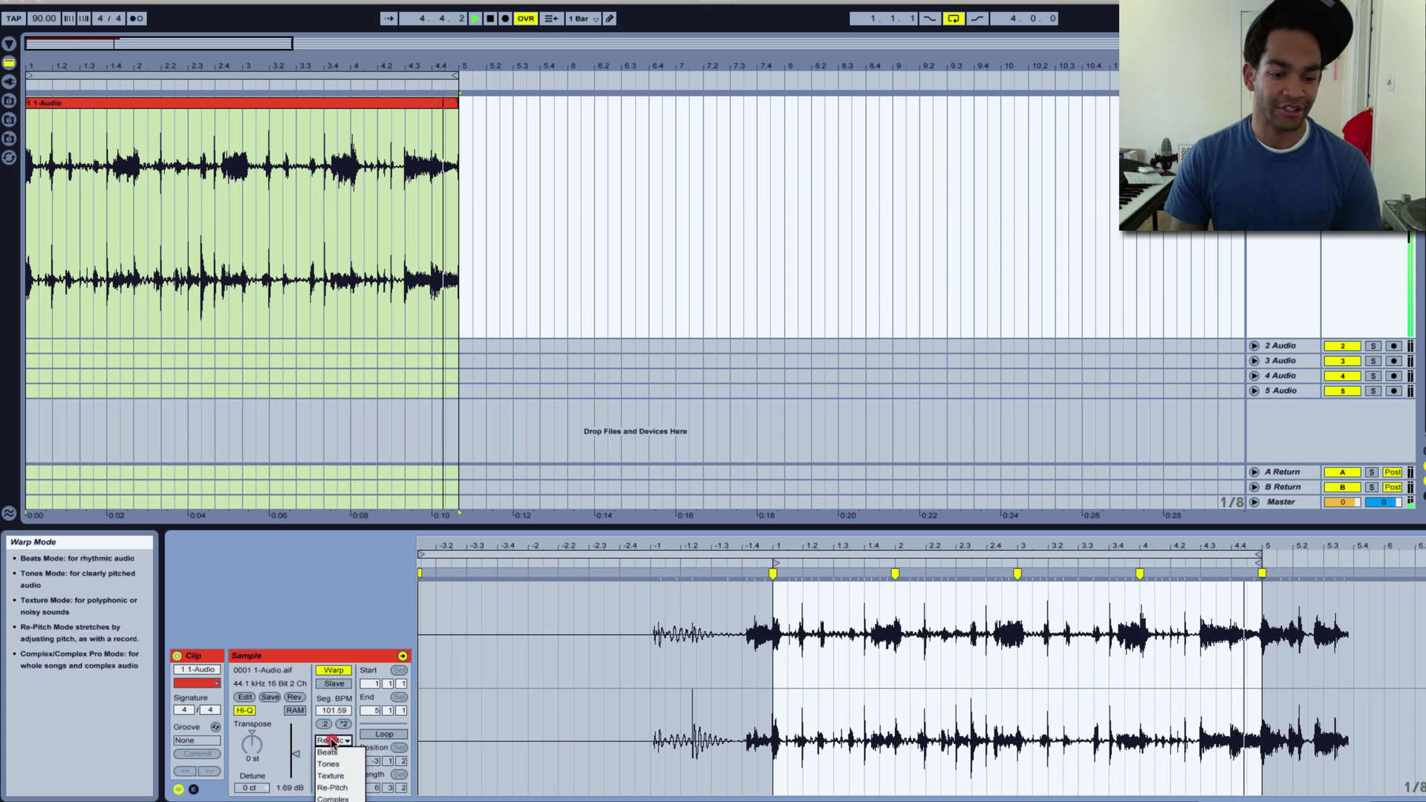
left_click(337, 799)
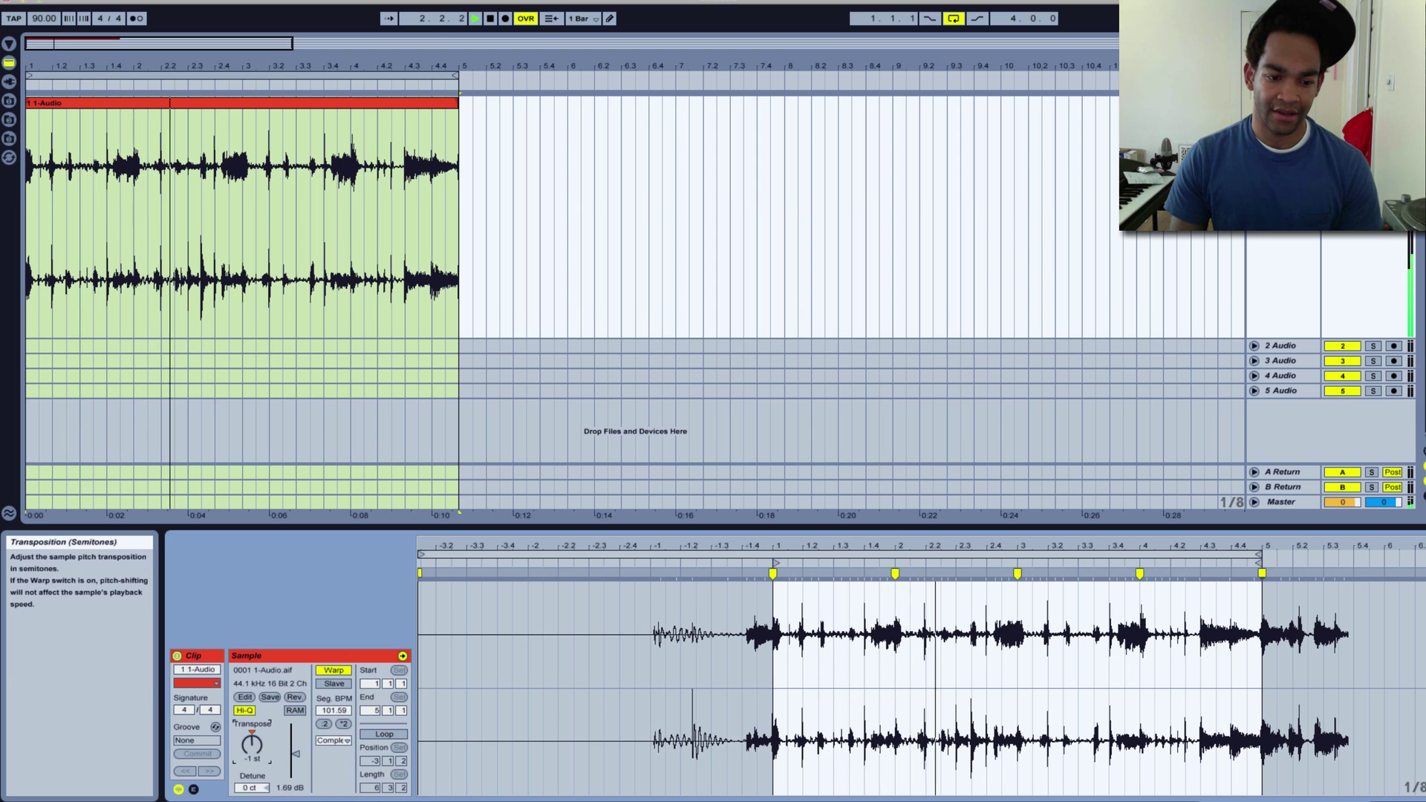
left_click_drag(252, 742, 251, 750)
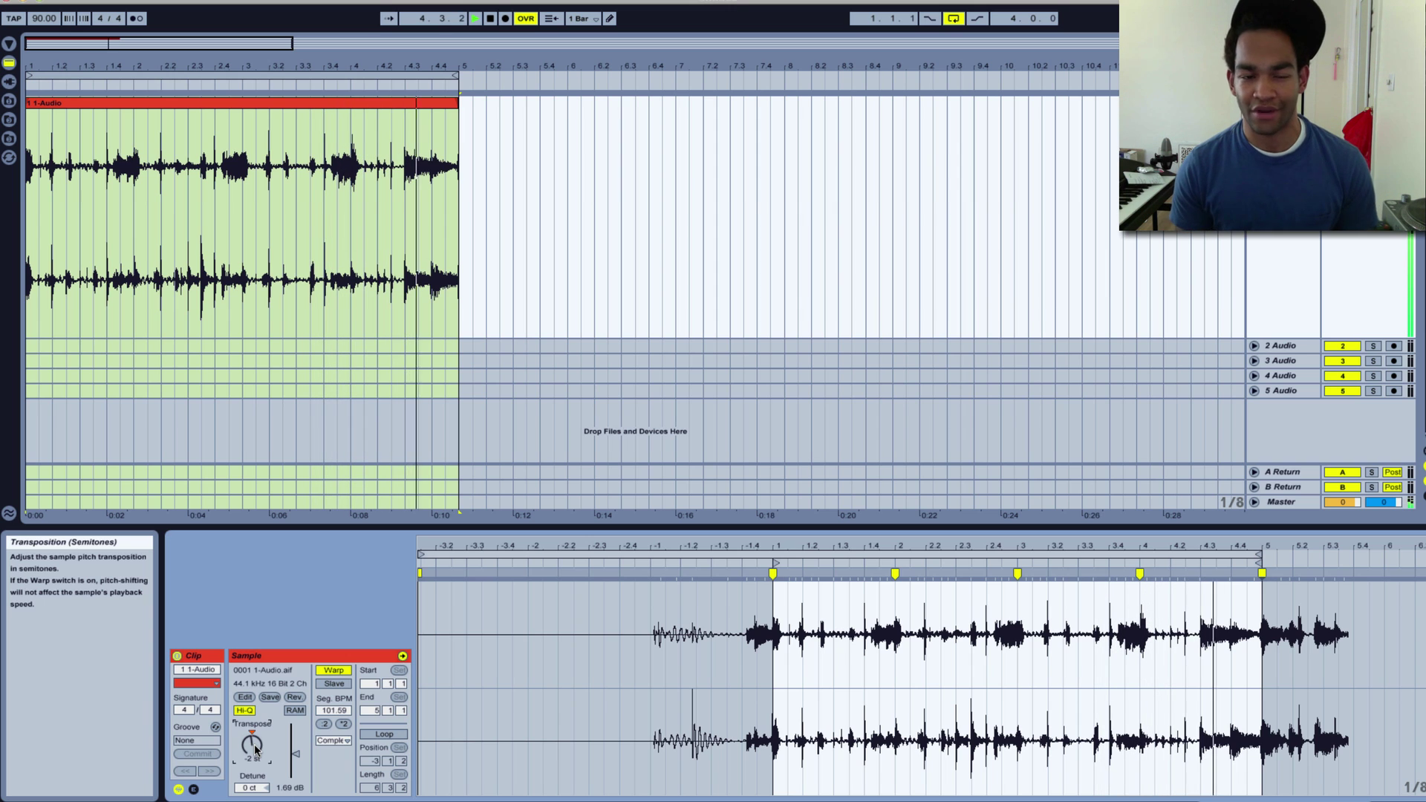
Reverse the audio clip's sample and play back the reversed loop.
key("space")
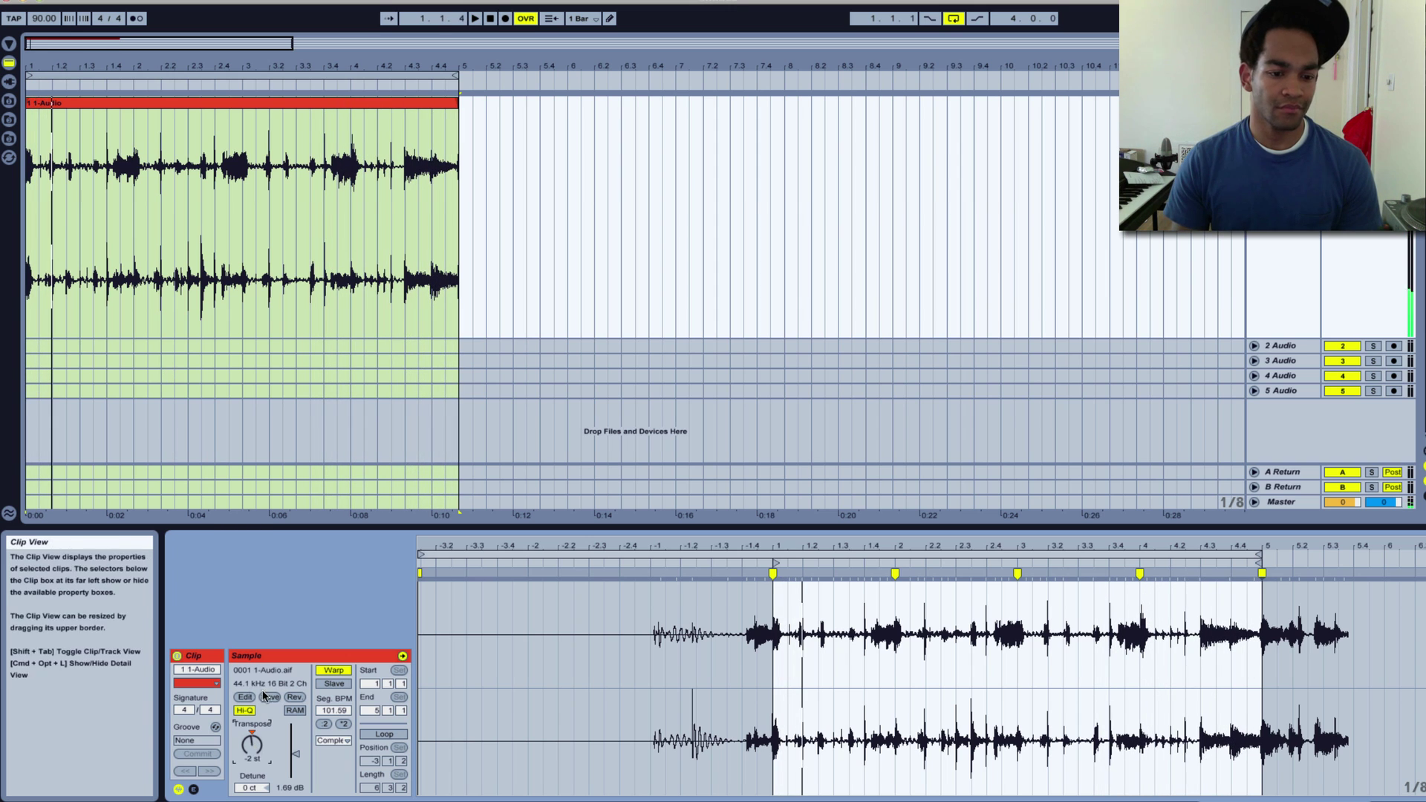
left_click(295, 696)
key("space")
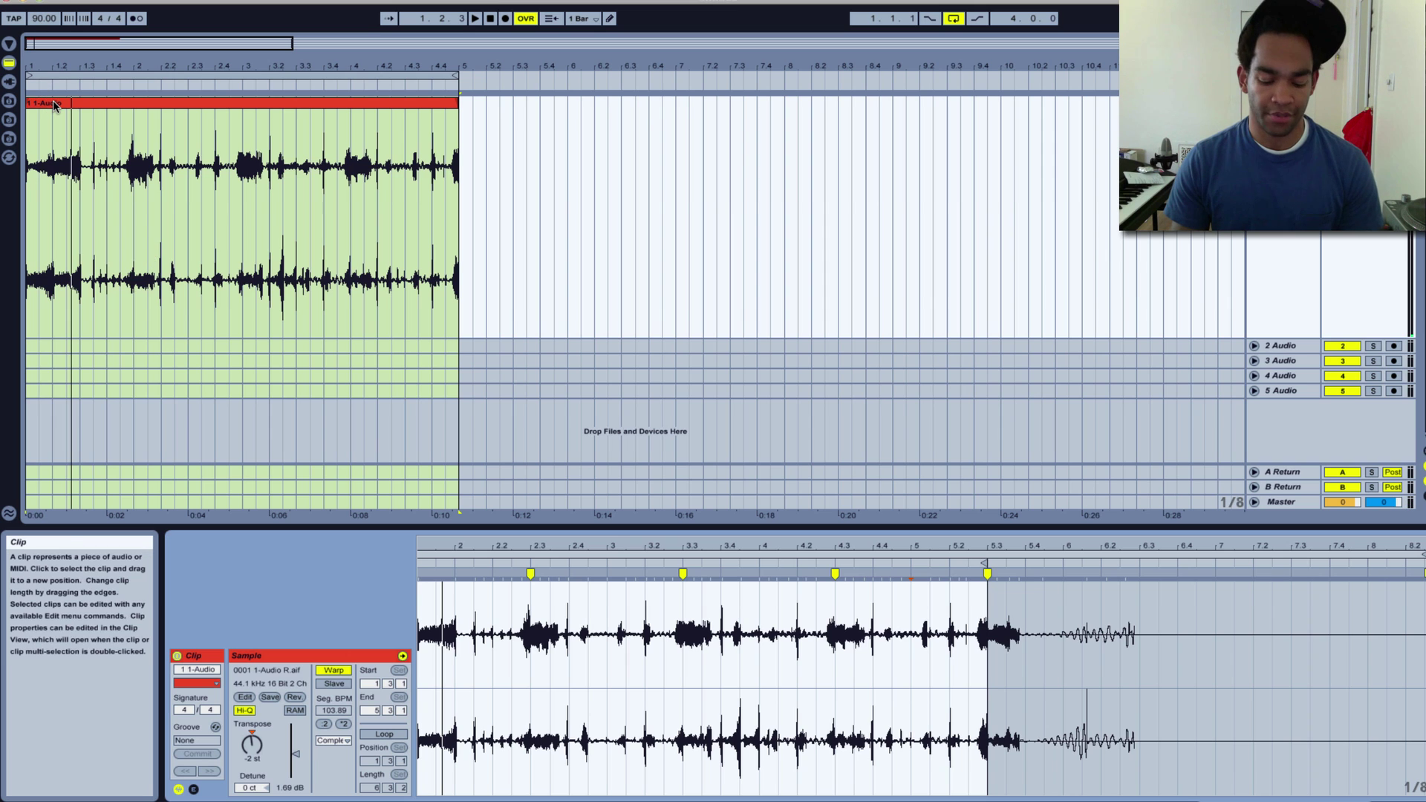
Split the reversed clip at 1.2.1 and 1.3.1, and move the remaining long piece to start at 5.2.1.
left_click(63, 137)
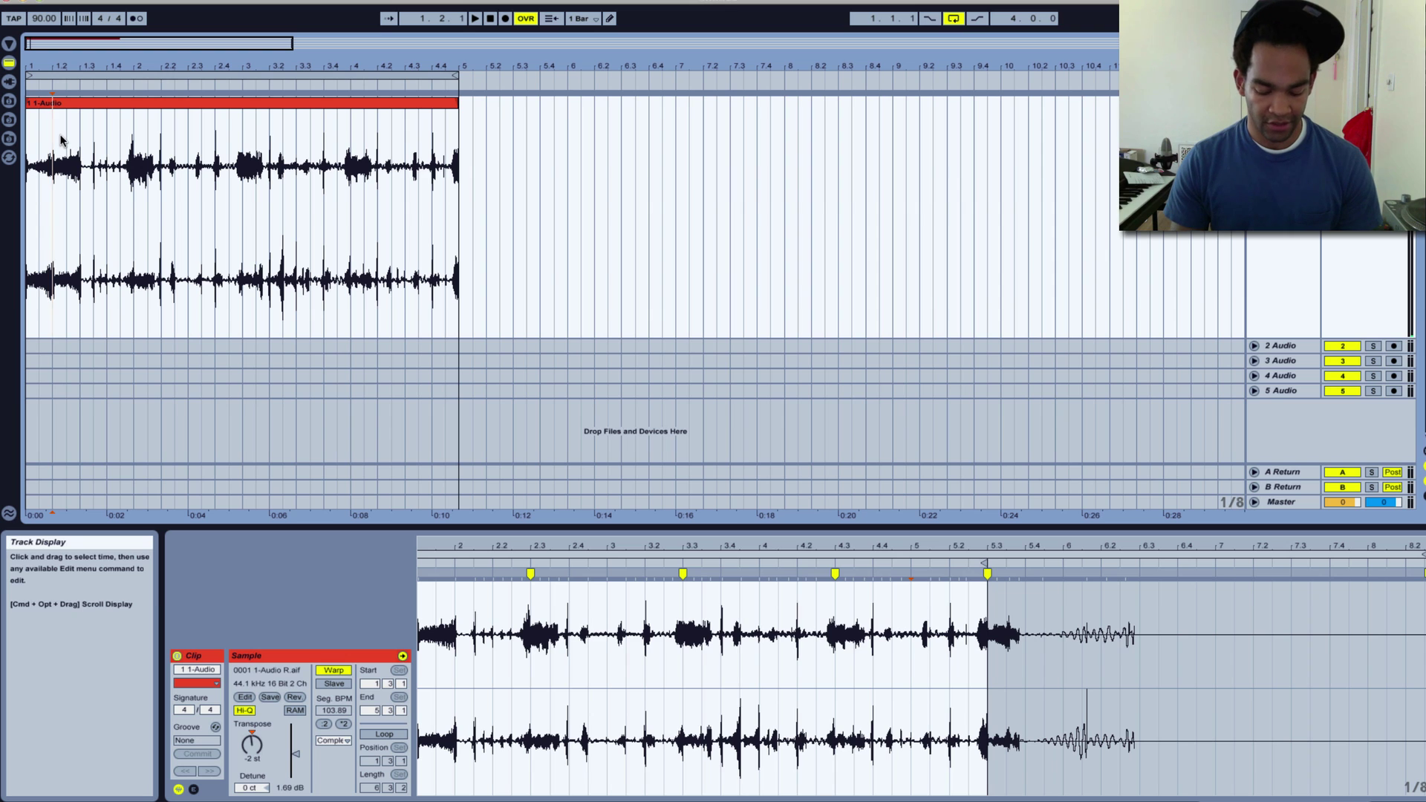
key("super+e")
left_click(80, 137)
key("super+e")
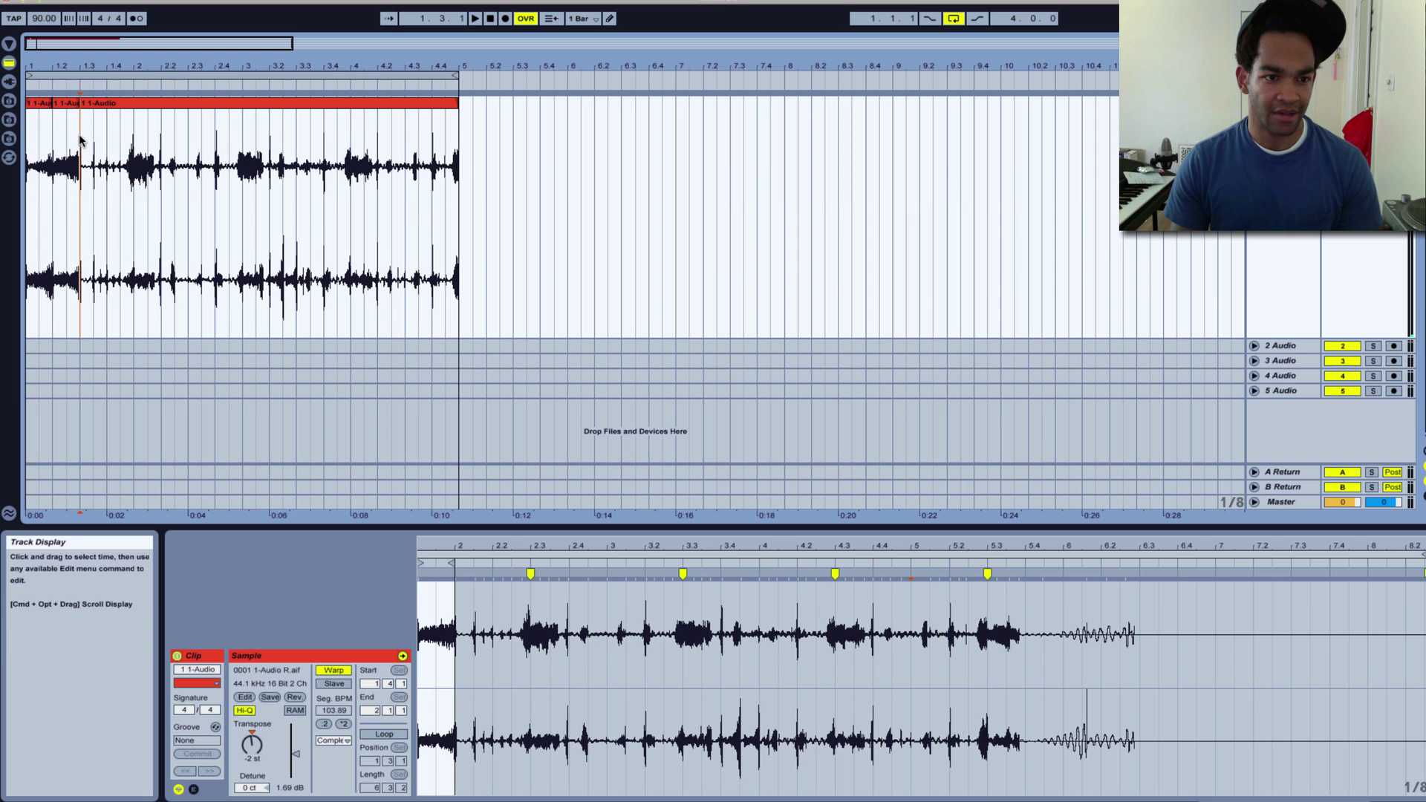
left_click_drag(351, 104, 568, 100)
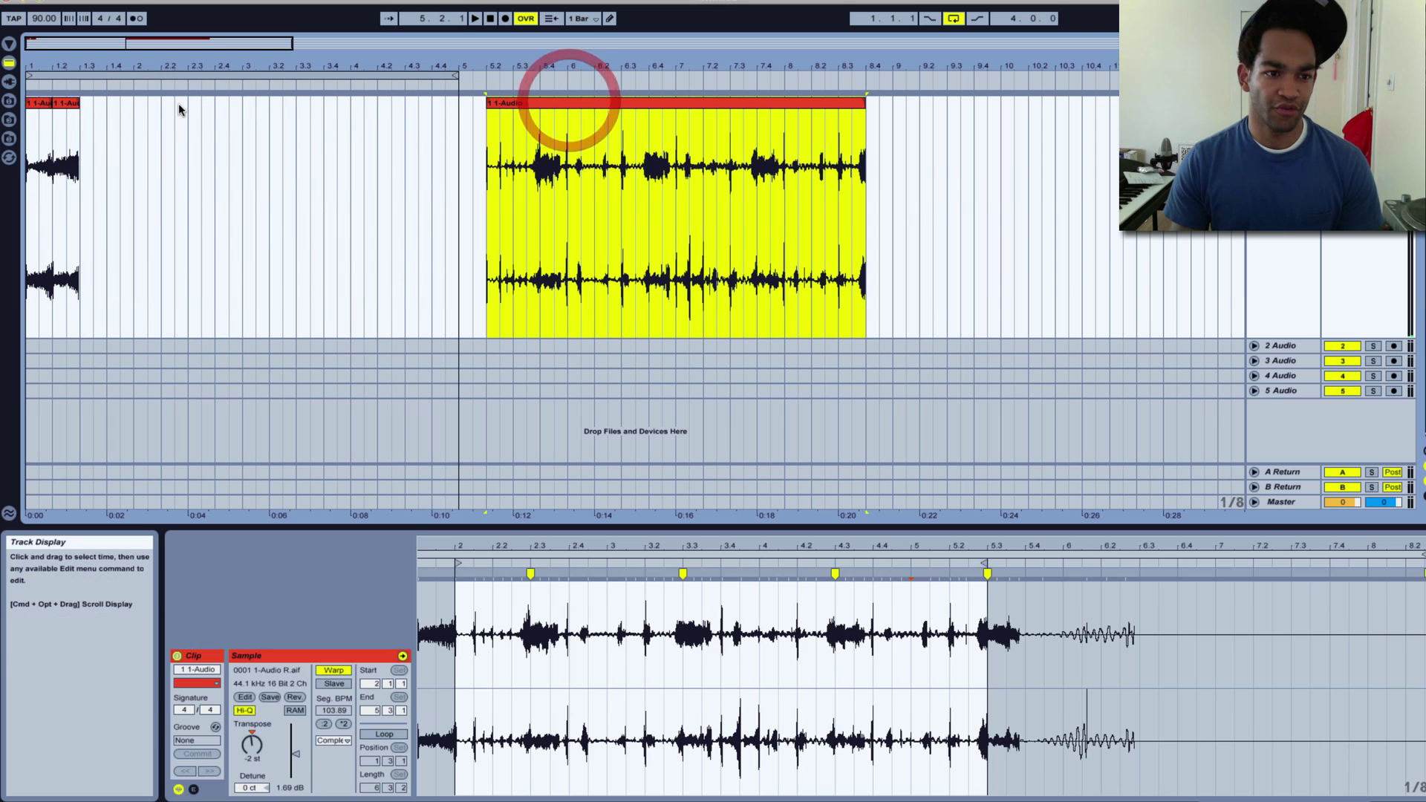
Swap the order of the two one-beat slices at the start of the track and play them.
left_click(45, 108)
mouse_move(44, 107)
left_mouse_down()
mouse_move(95, 108)
mouse_move(46, 104)
mouse_move(77, 110)
mouse_move(65, 109)
left_mouse_up()
left_click_drag(71, 57, 164, 63)
left_click(490, 18)
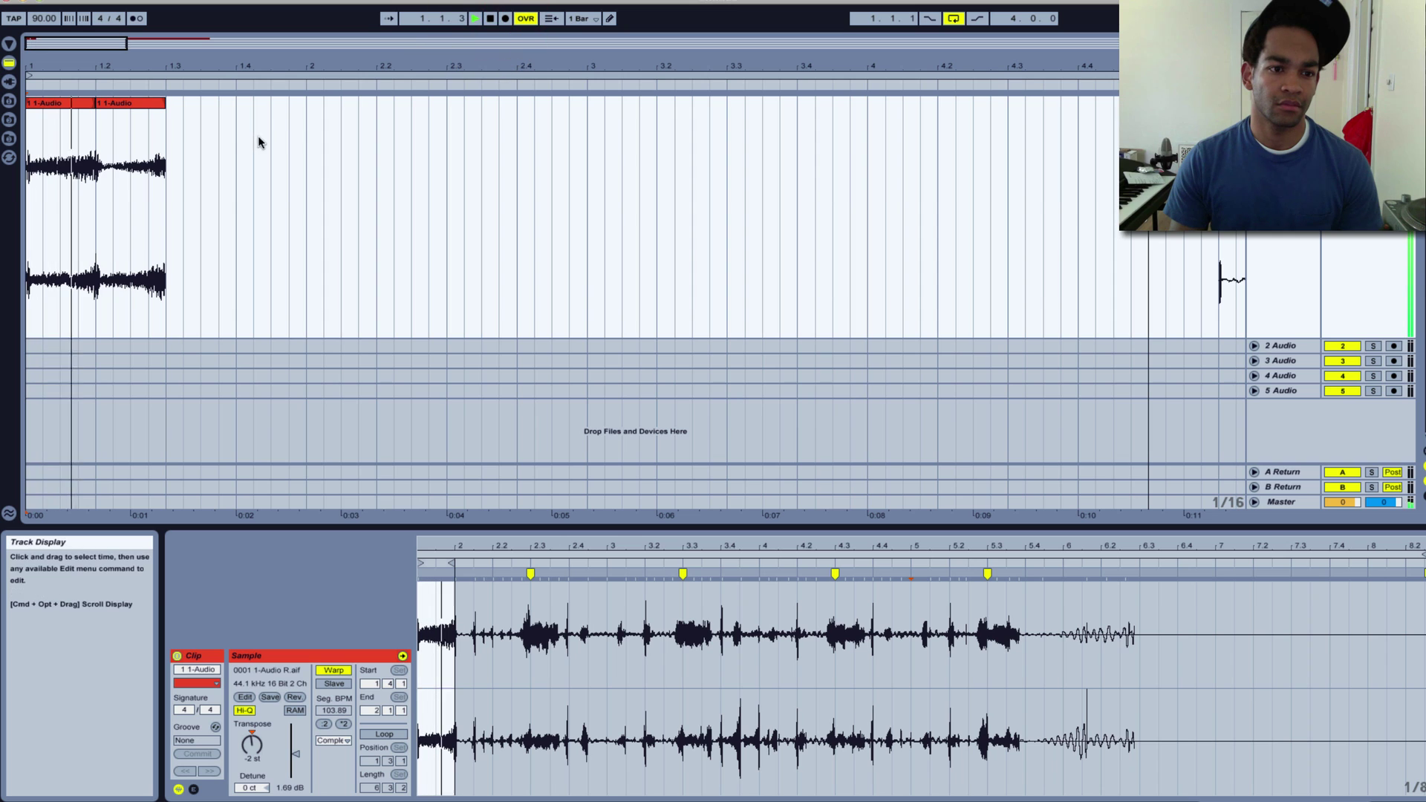
Move the second slice to bar 2 and stretch the first to twice its length by doubling its original tempo to 207.77 BPM.
left_click_drag(119, 110, 333, 110)
left_click(74, 104)
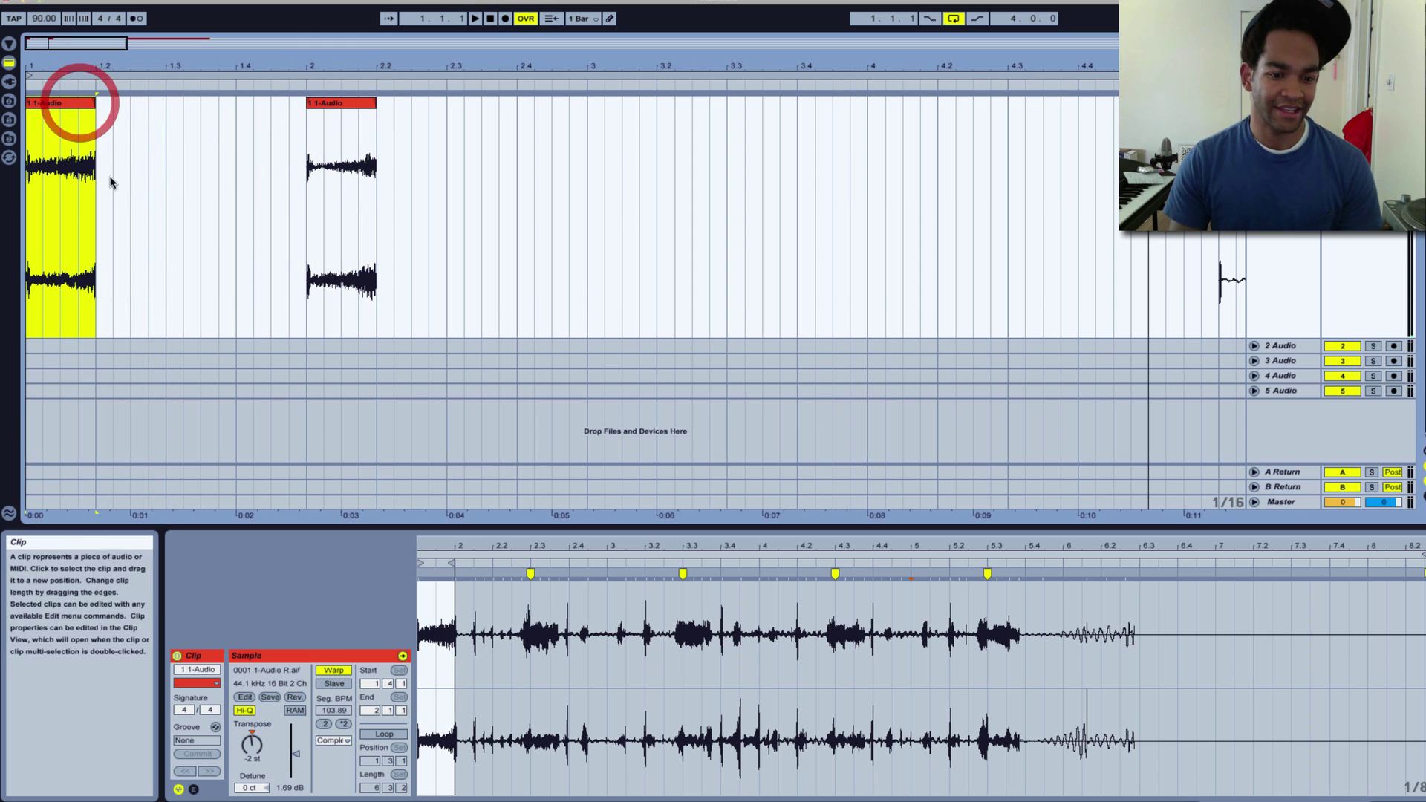
left_click(323, 724)
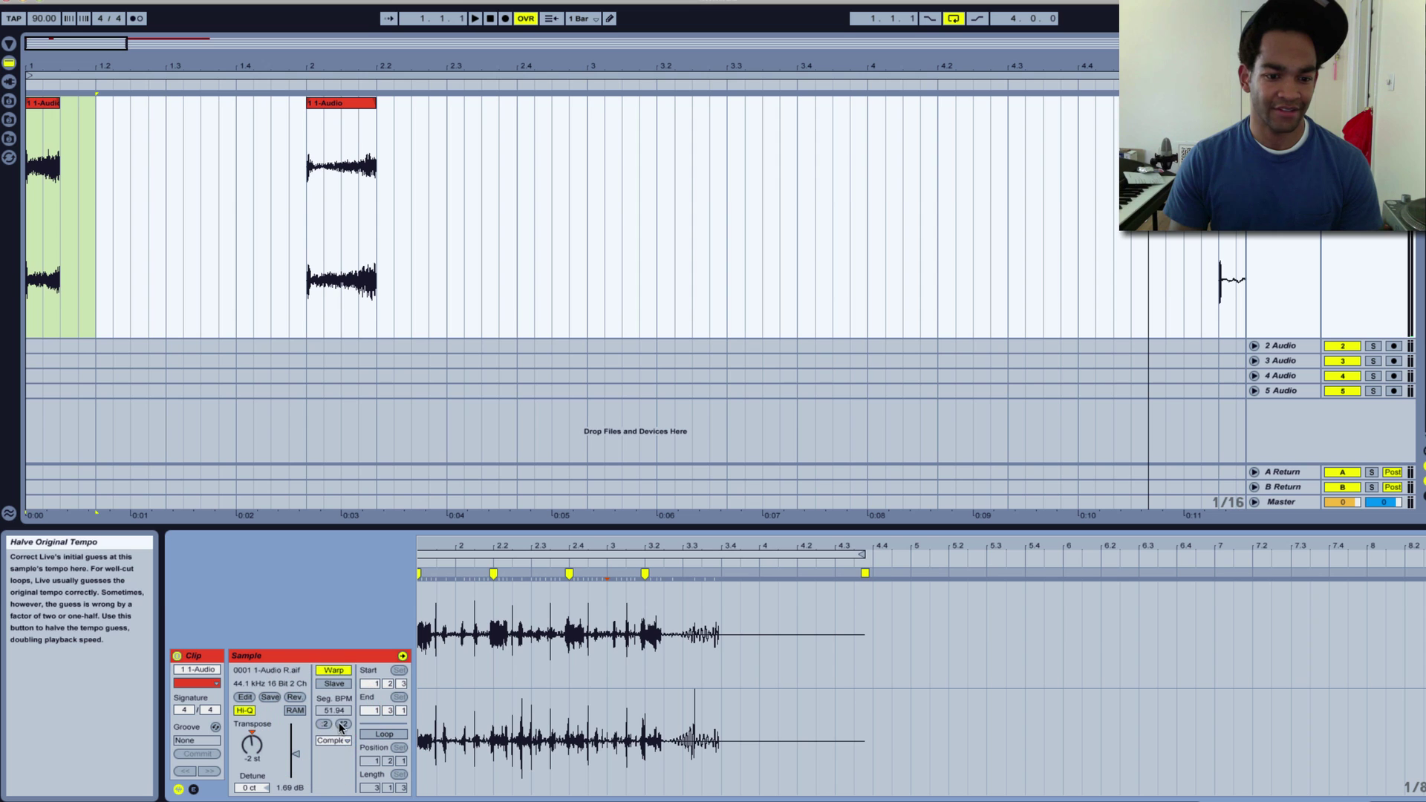
left_click(343, 725)
left_click(342, 724)
left_click(119, 108)
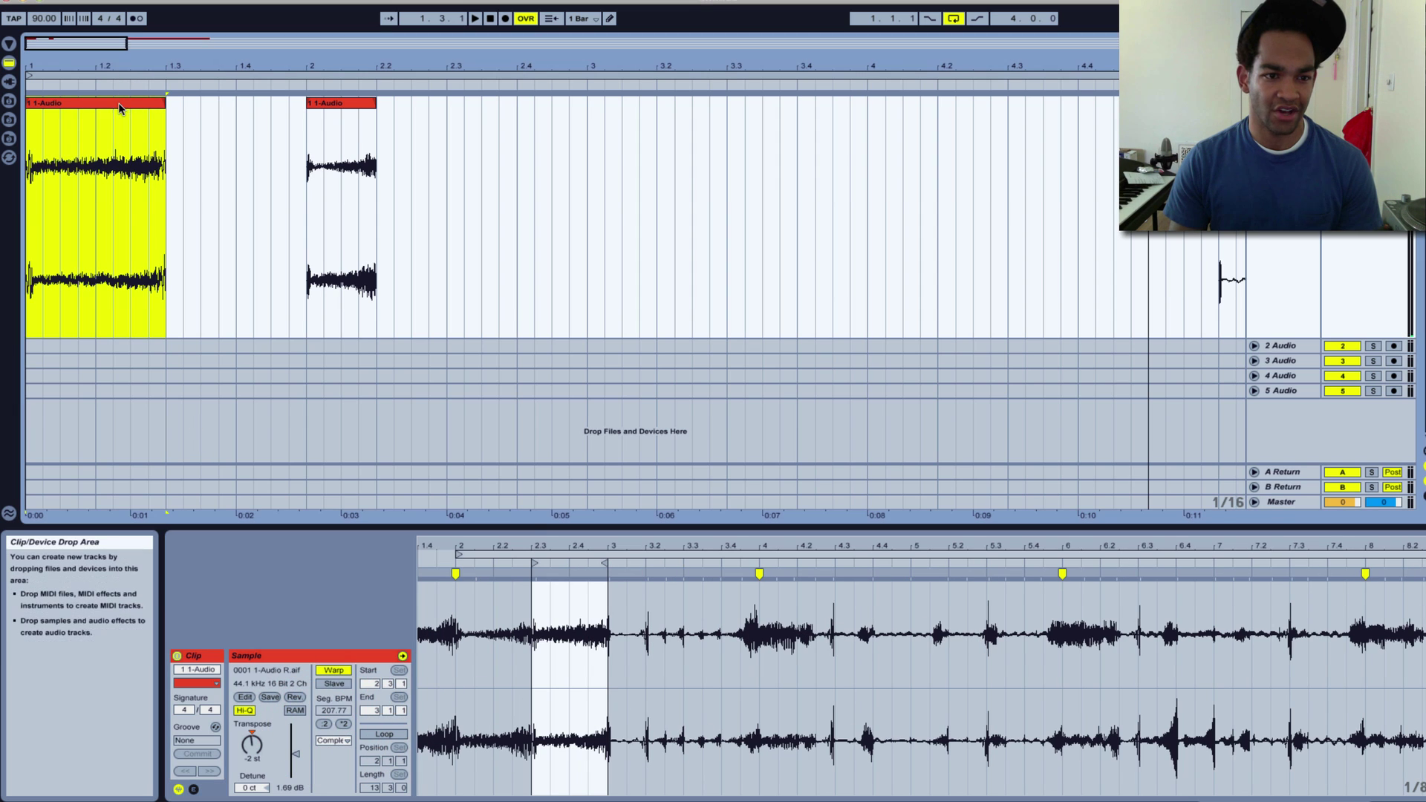
key("space")
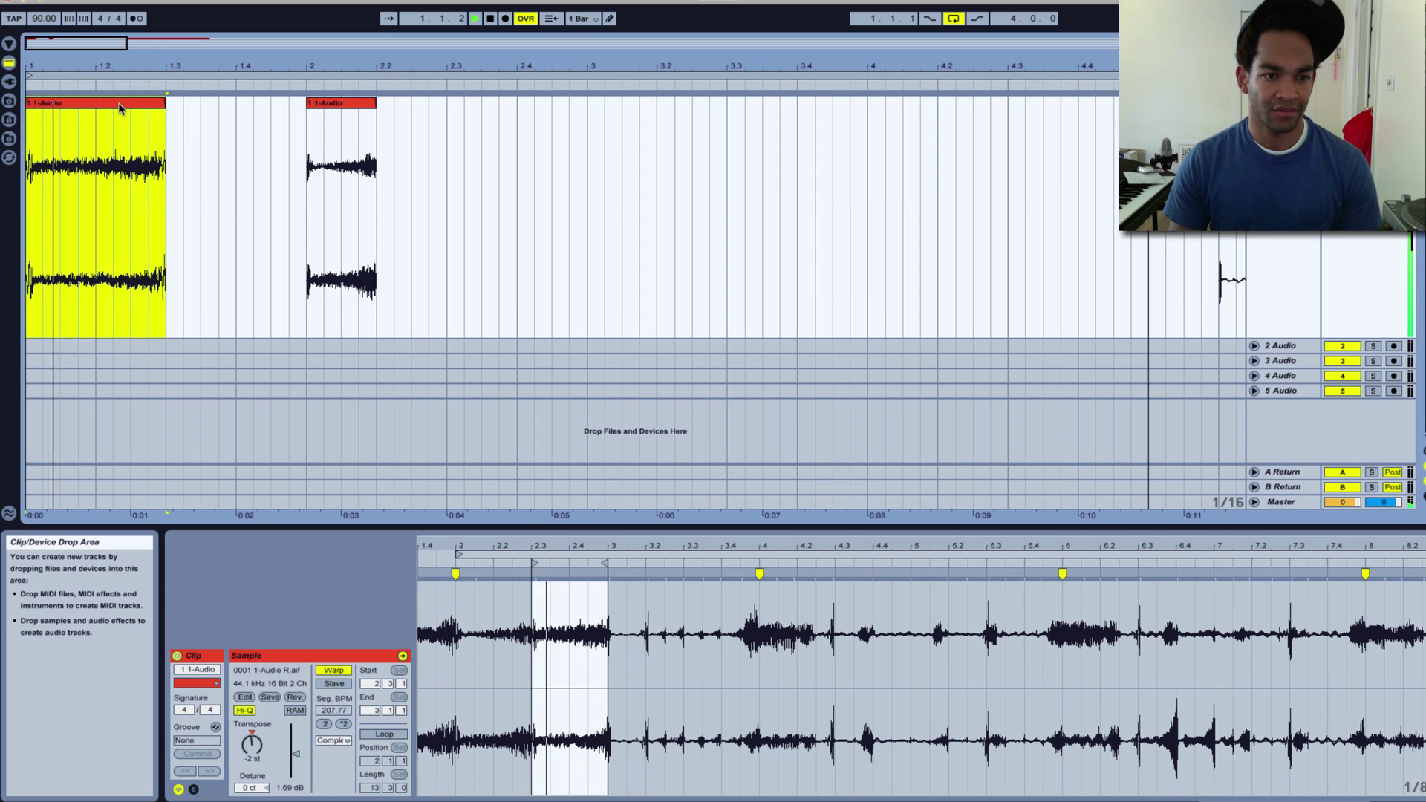
Move the slice from bar 2 to 1.2.3, double its original tempo to 207.77 BPM, and play the result.
left_click_drag(355, 101, 182, 110)
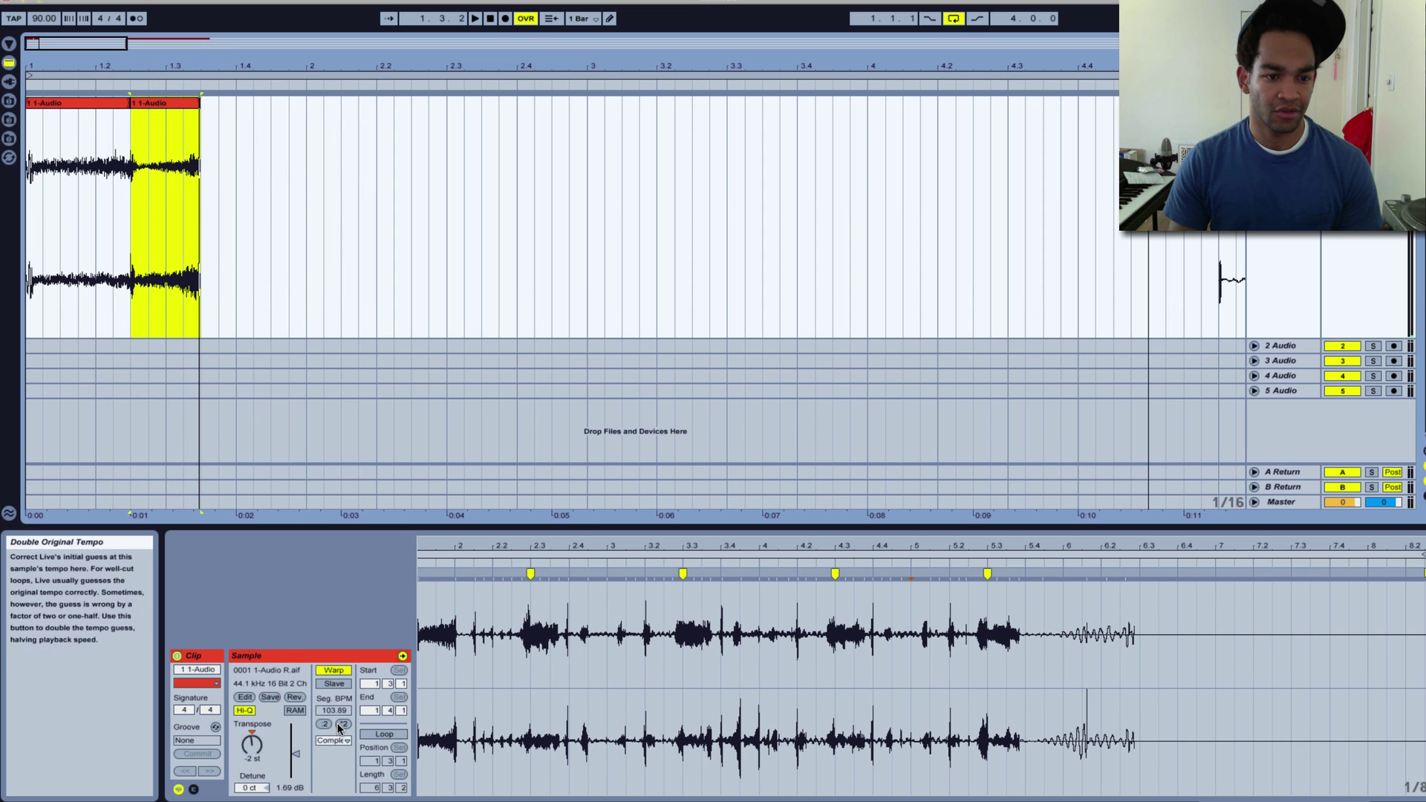
left_click(342, 723)
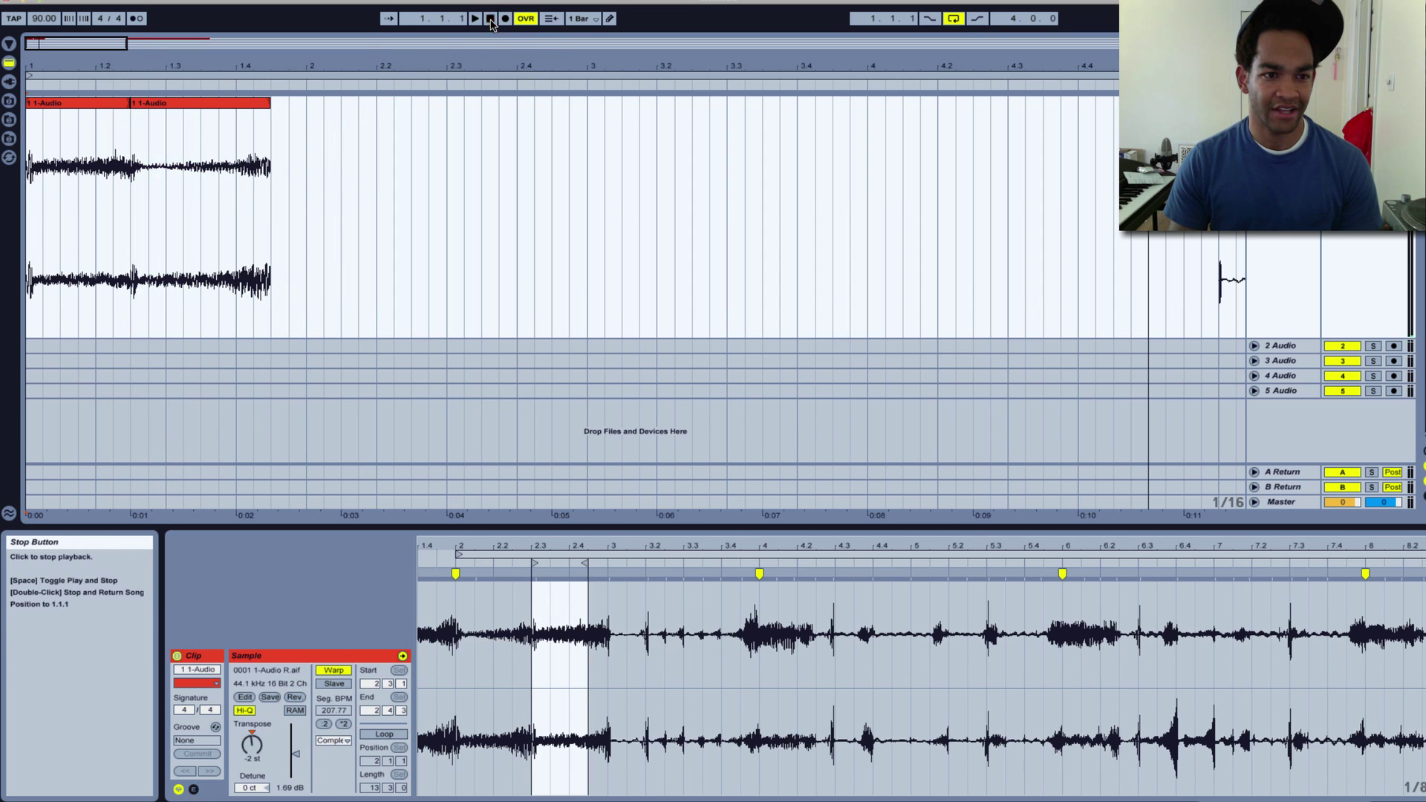
left_click(474, 19)
left_click_drag(45, 45, 46, 55)
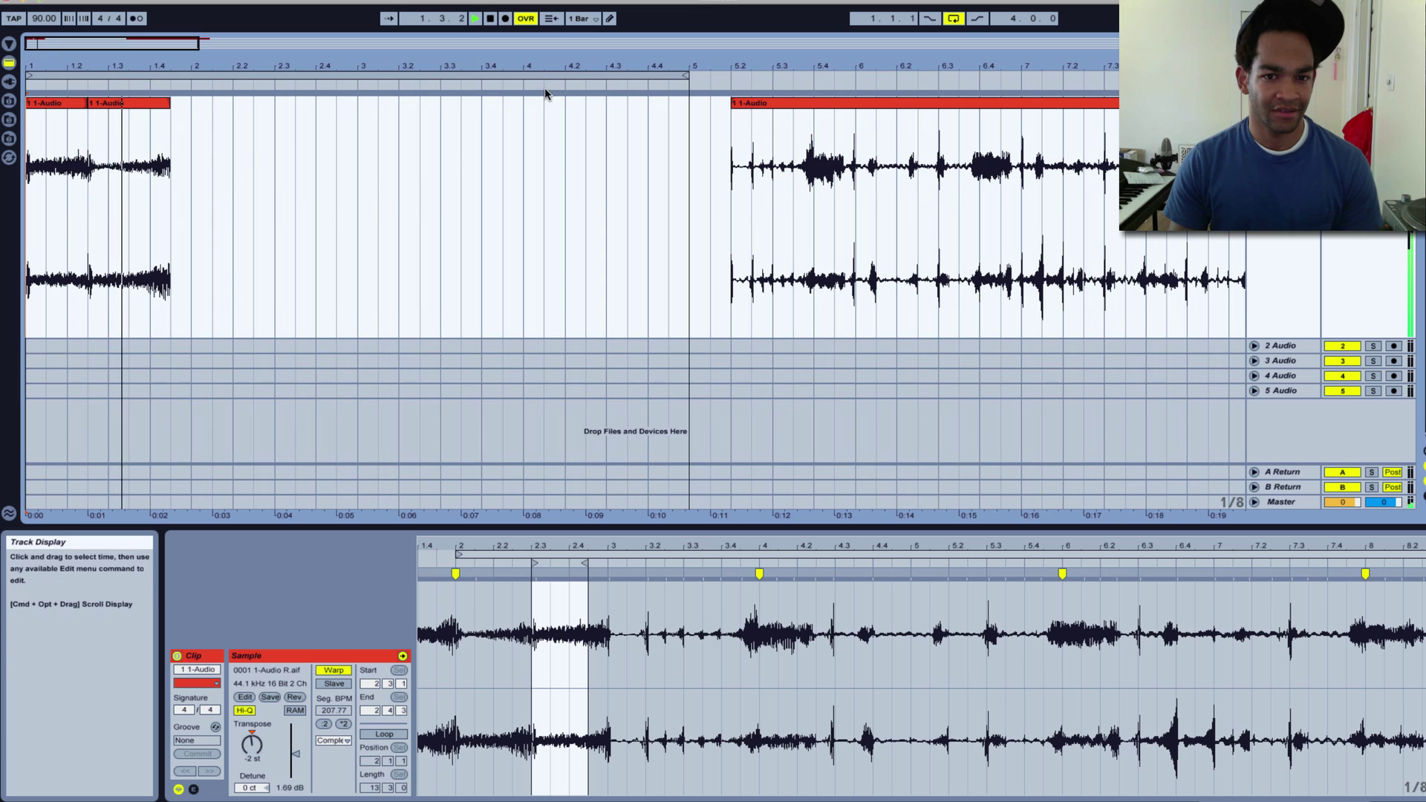
Extend the end of the second slice to 2.1.1 and play the edited bar.
key("space")
left_click_drag(170, 105, 190, 104)
key("space")
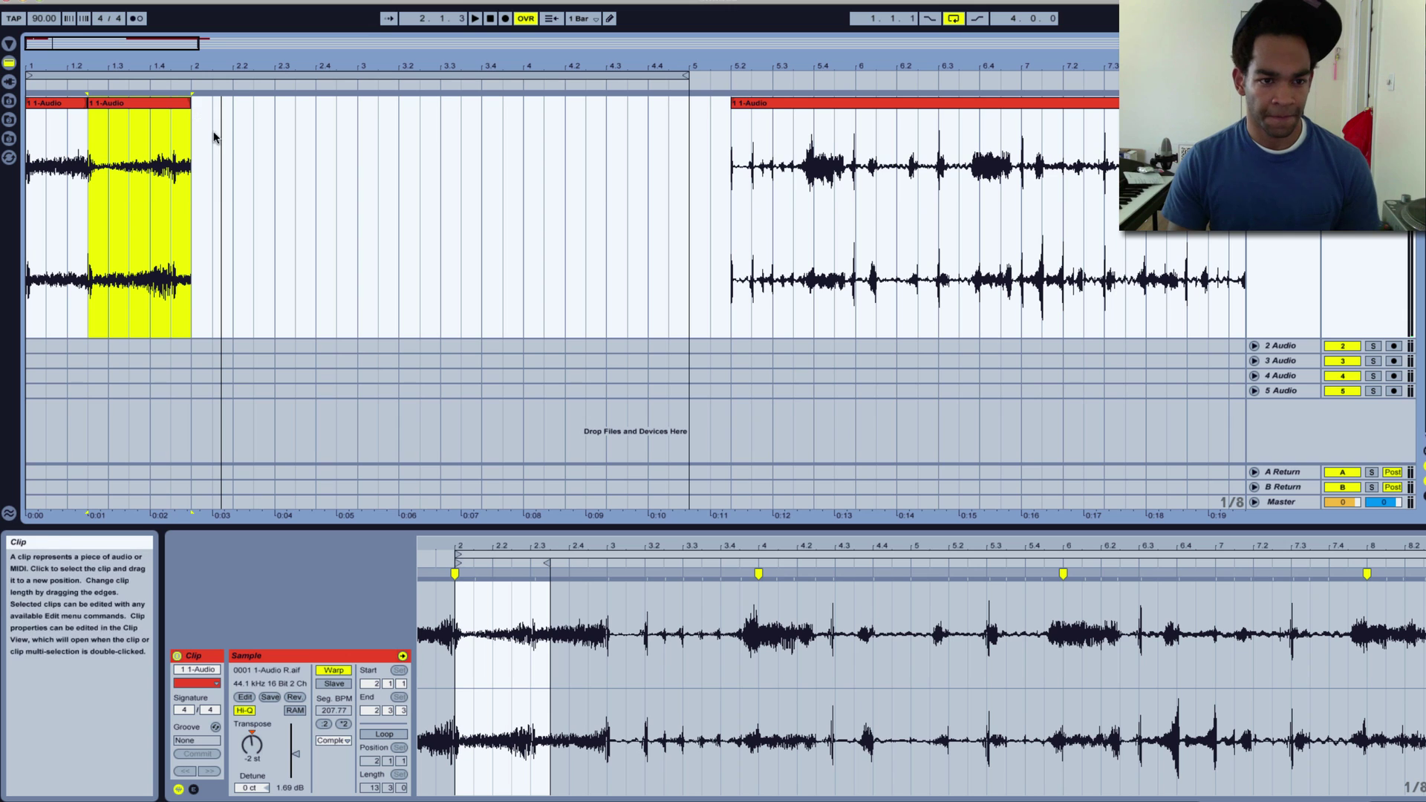
Duplicate both slices together so the copies start at 2.1.1, and play them.
left_click(48, 138, "shift")
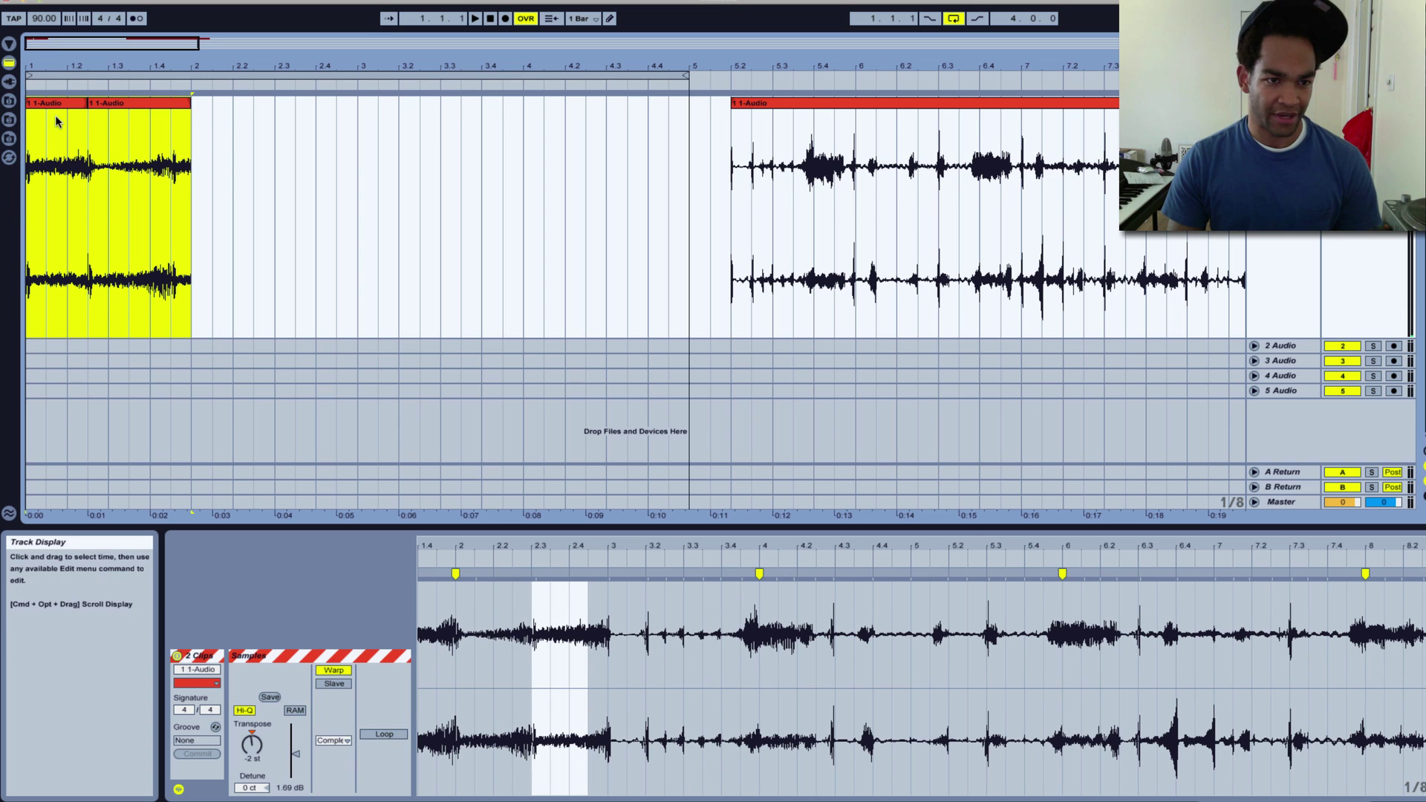
left_click_drag(56, 105, 219, 105)
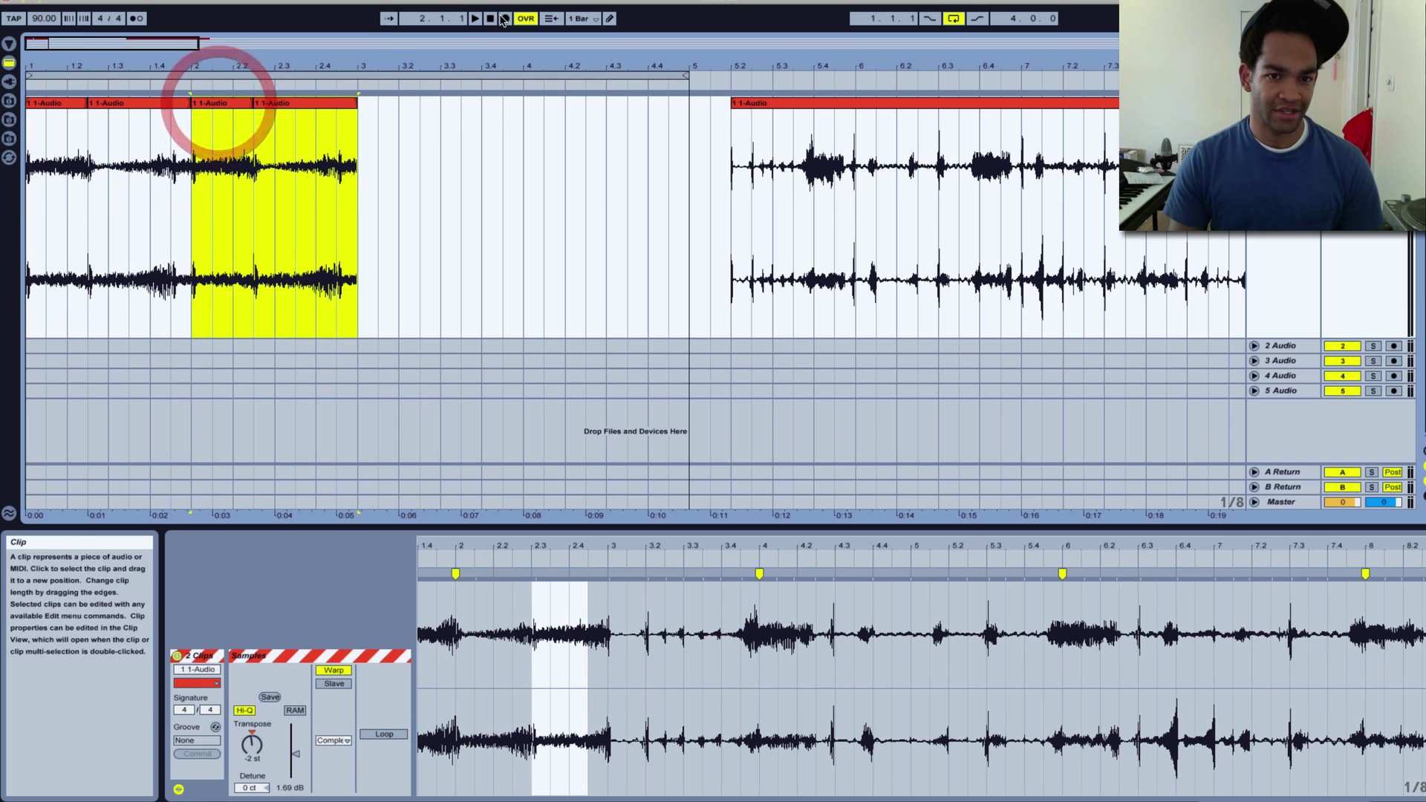
left_click(476, 18)
Shorten the arrangement loop to two bars, turn looping off, and stop playback.
left_click_drag(687, 75, 358, 79)
left_click(954, 18)
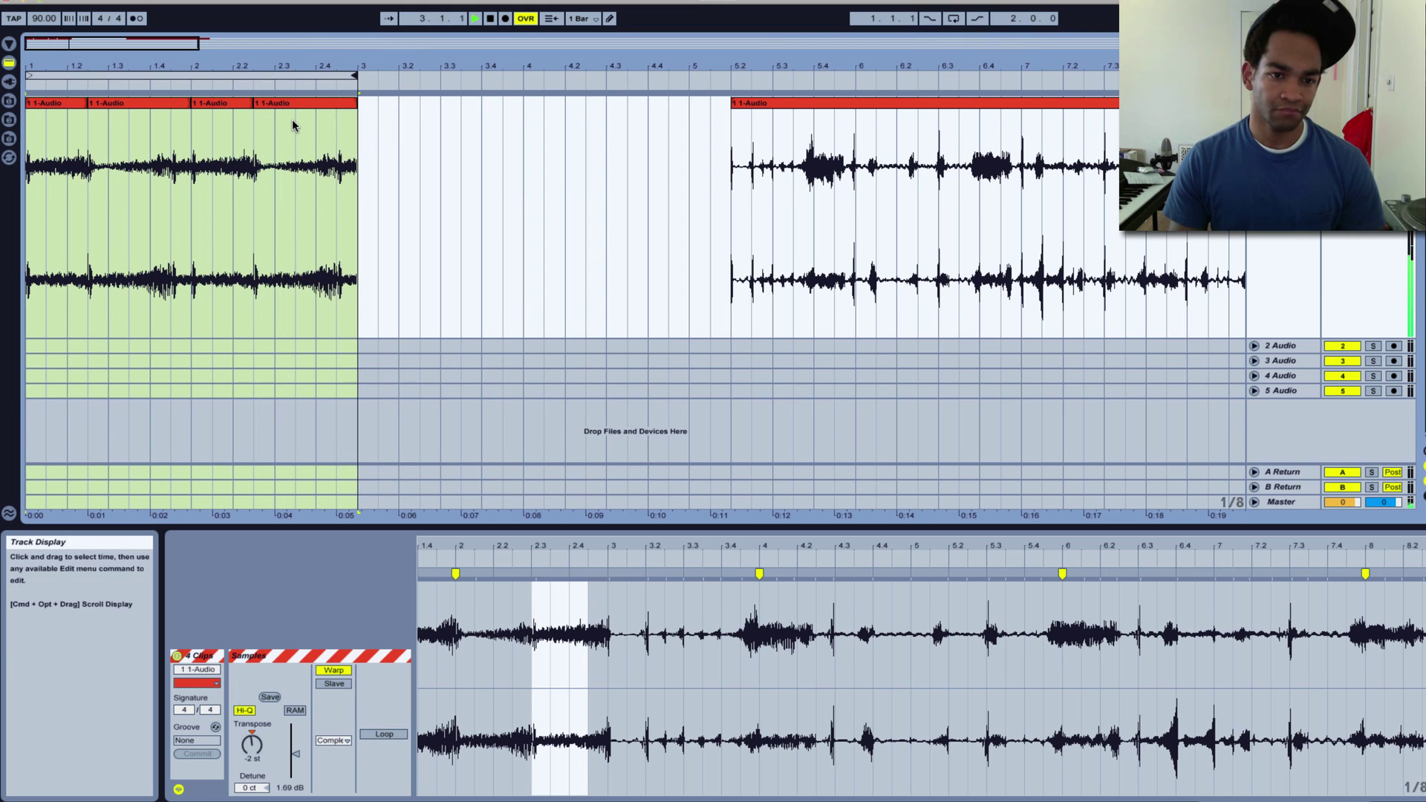
key("space")
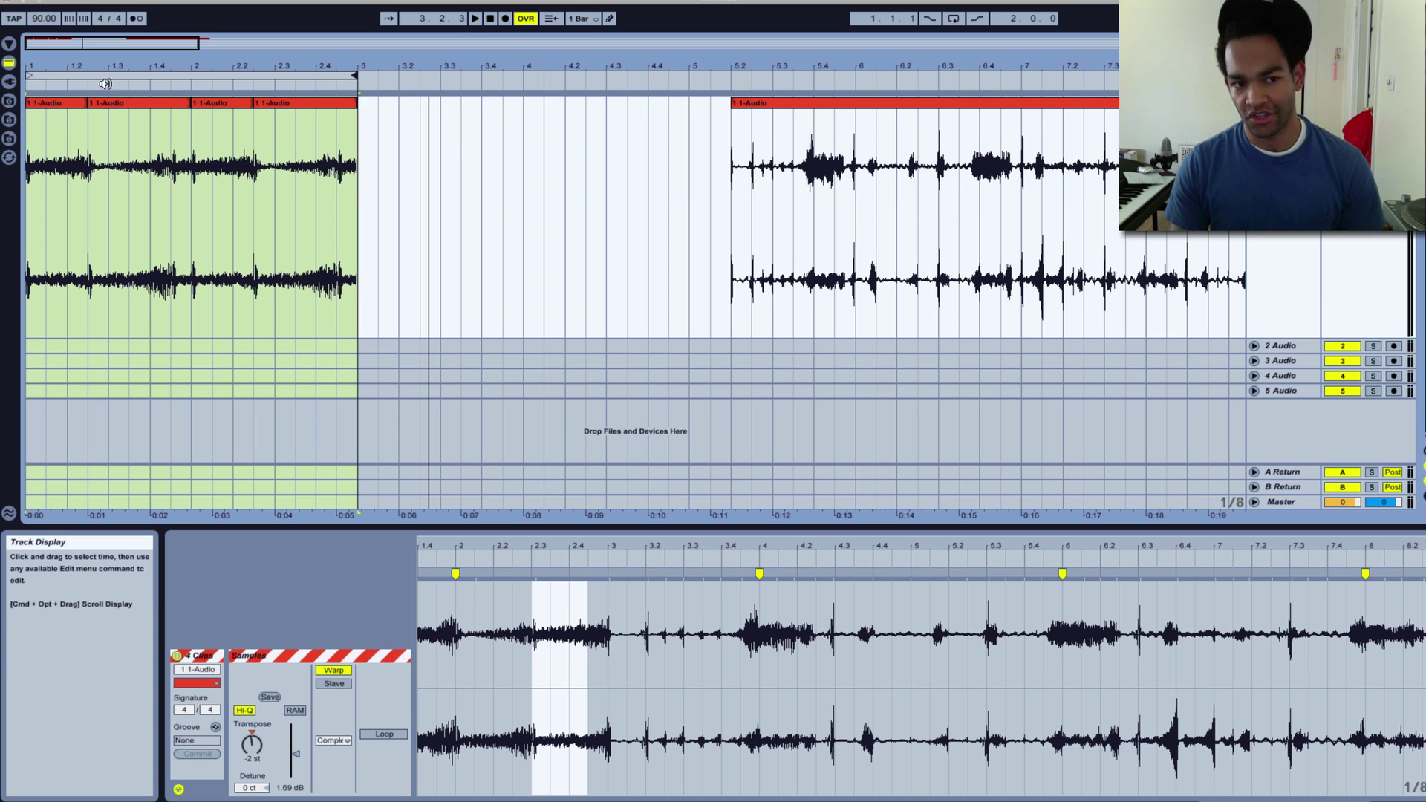